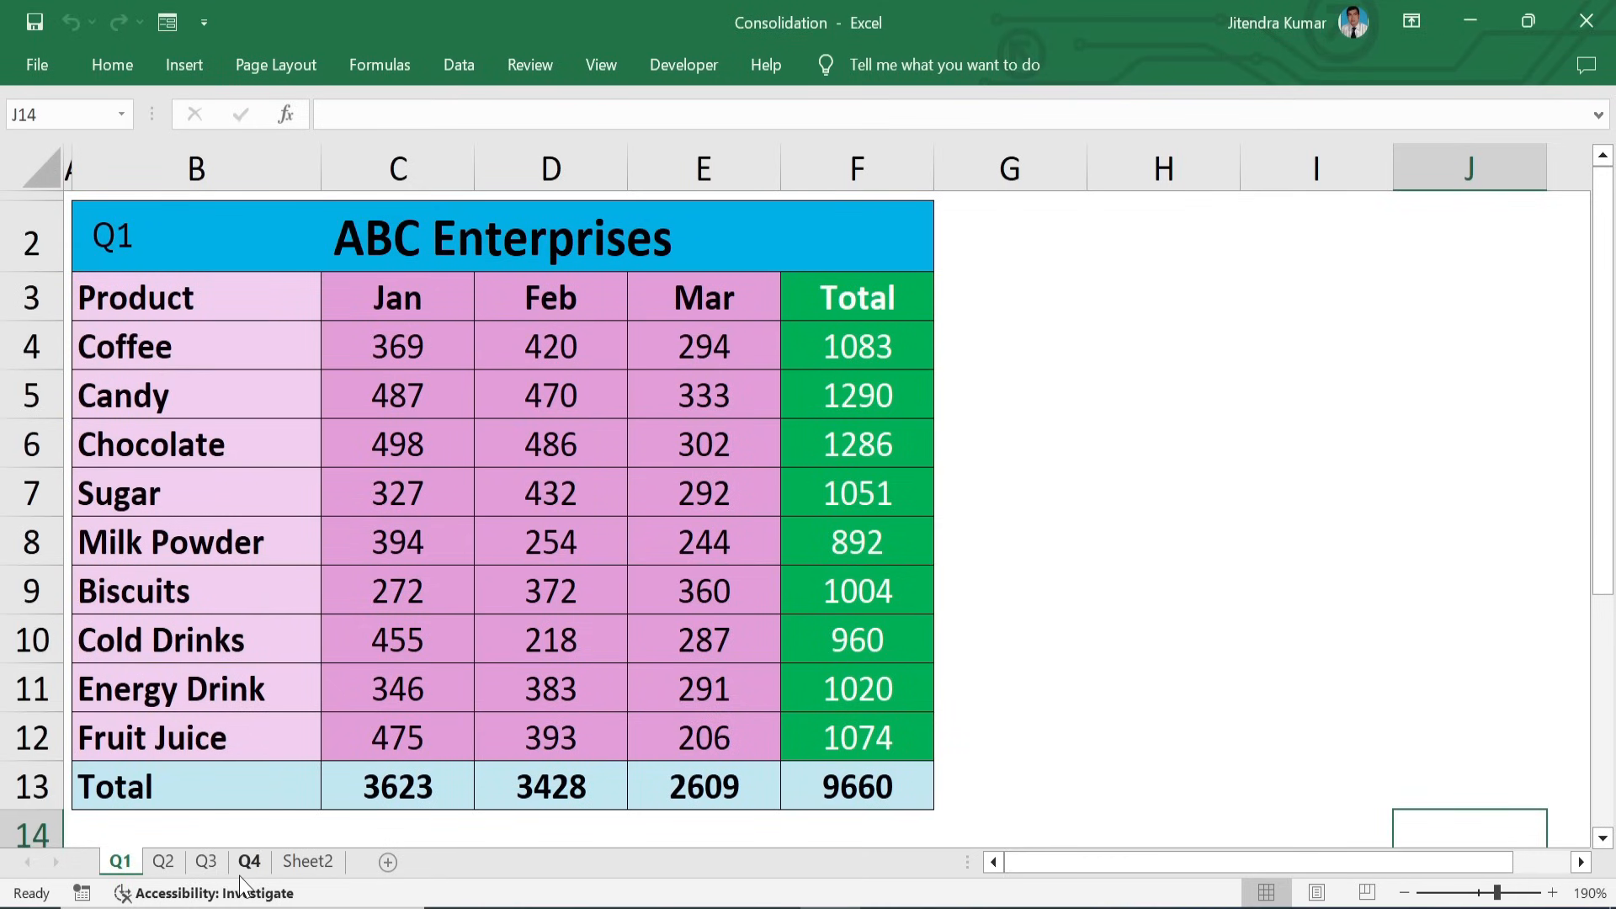
# - Look through the Q2, Q3 and Q4 quarterly sales tables
pyautogui.click(164, 862)
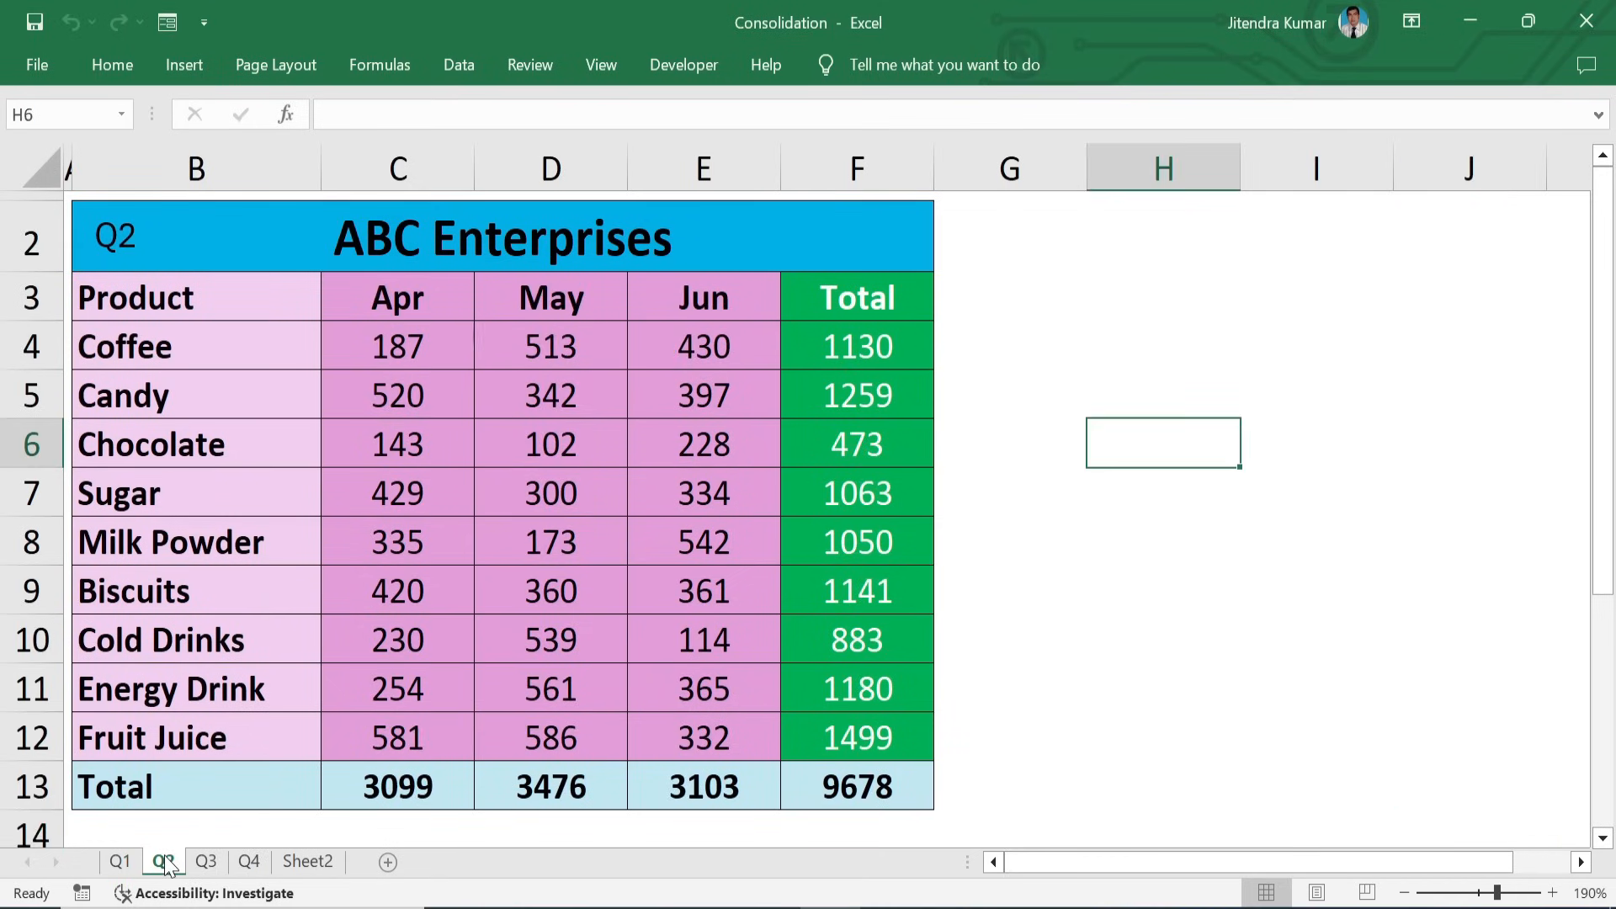
pyautogui.click(206, 863)
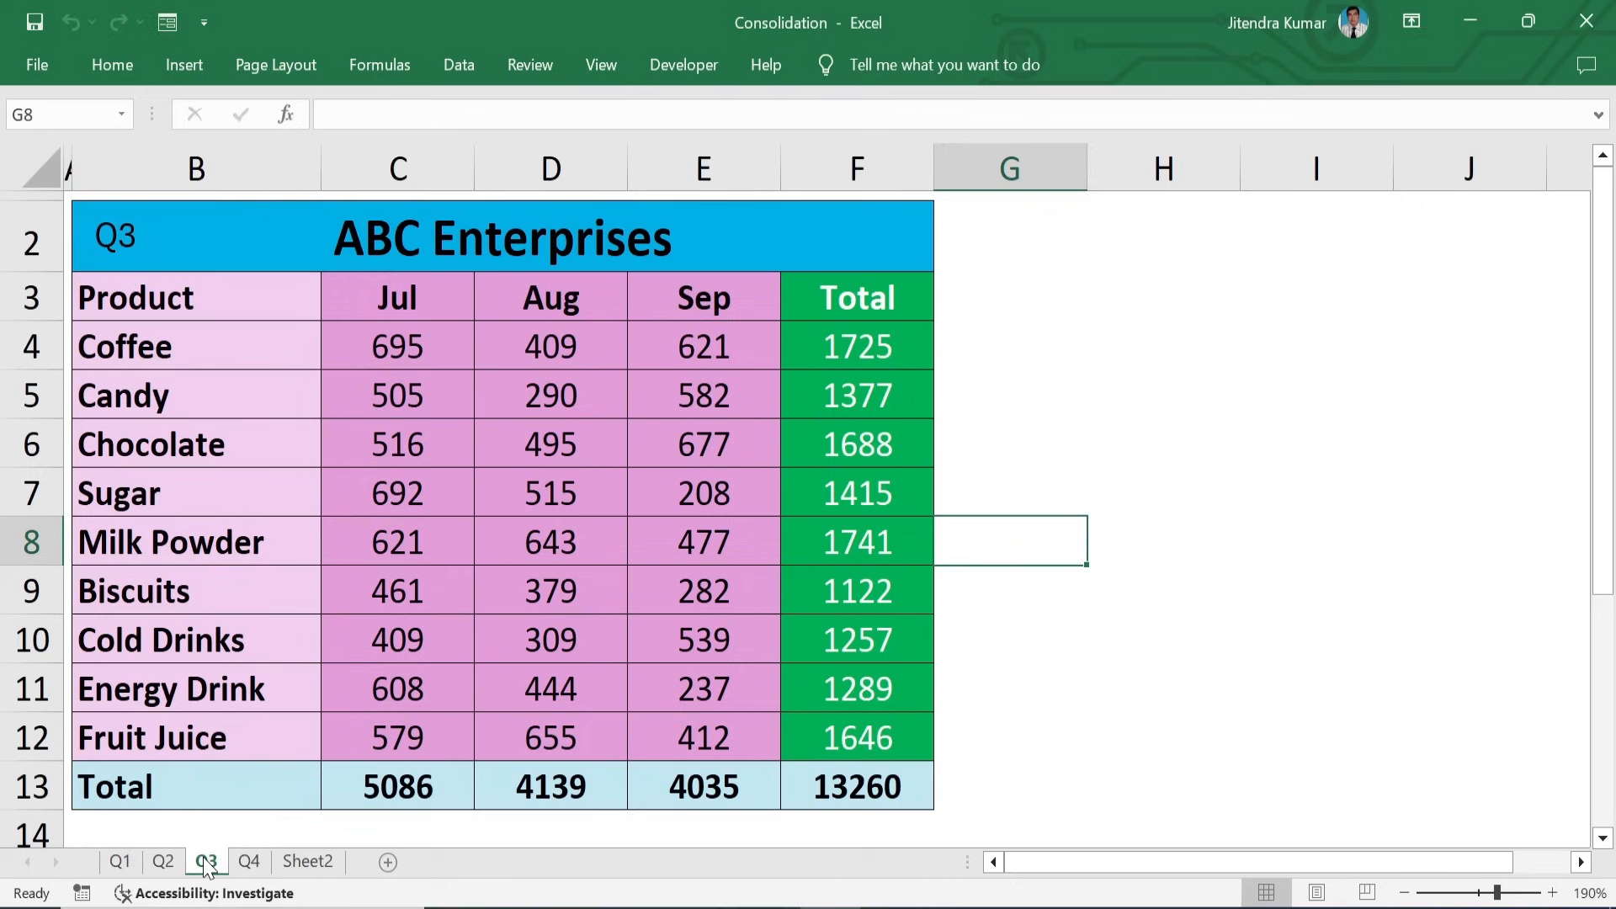
pyautogui.click(244, 865)
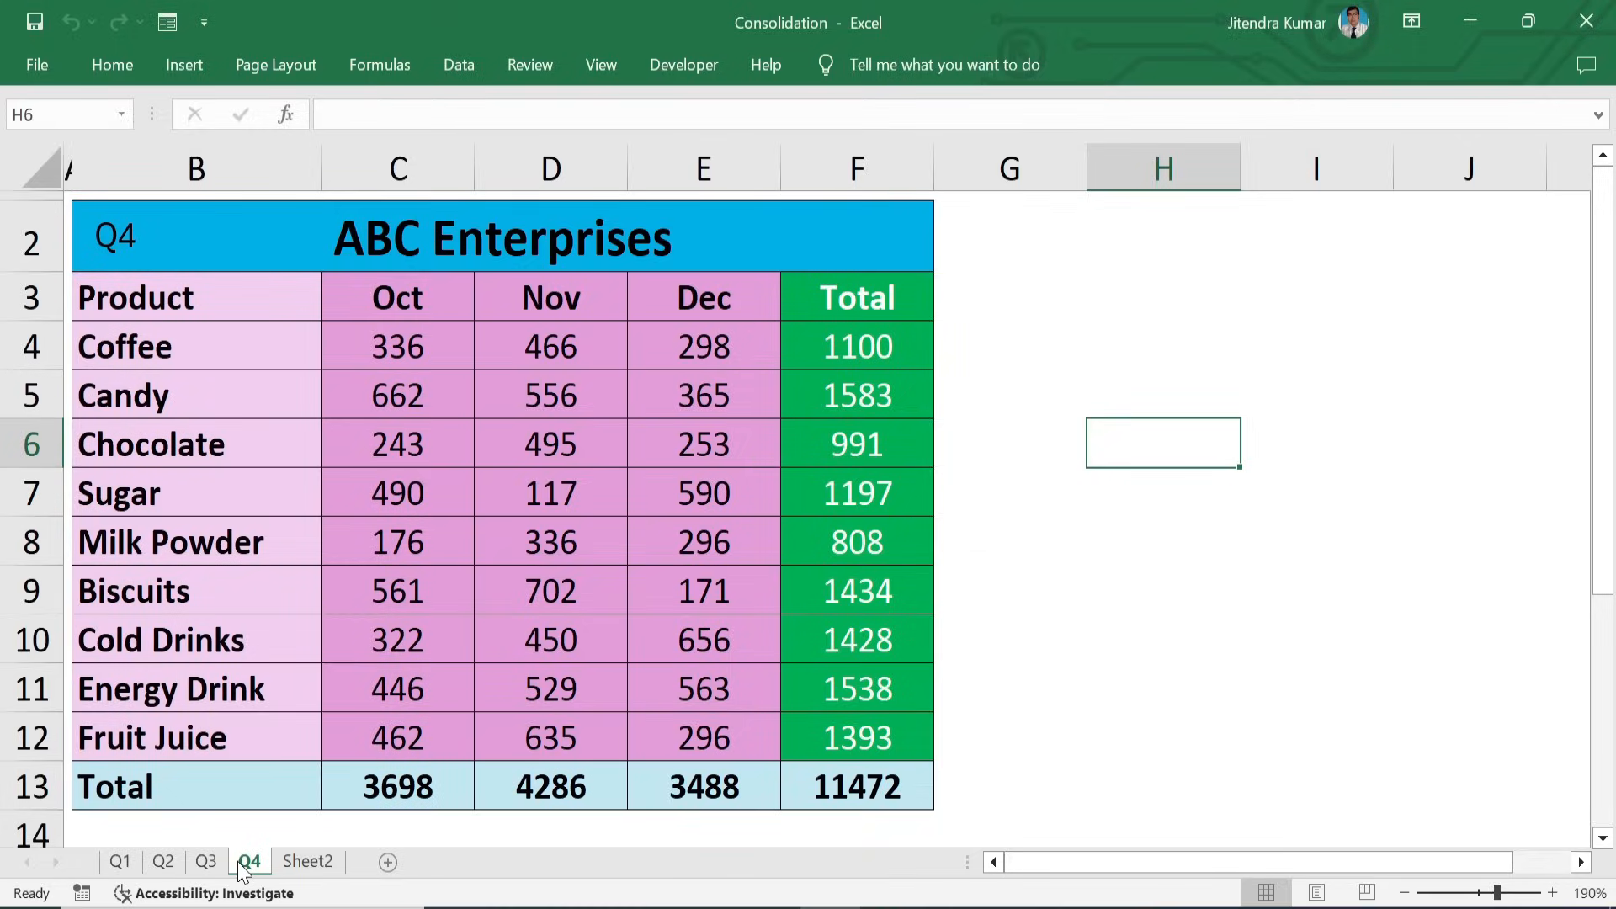
# - Start a data consolidation on the blank Sheet2 using the Sum function
pyautogui.click(316, 865)
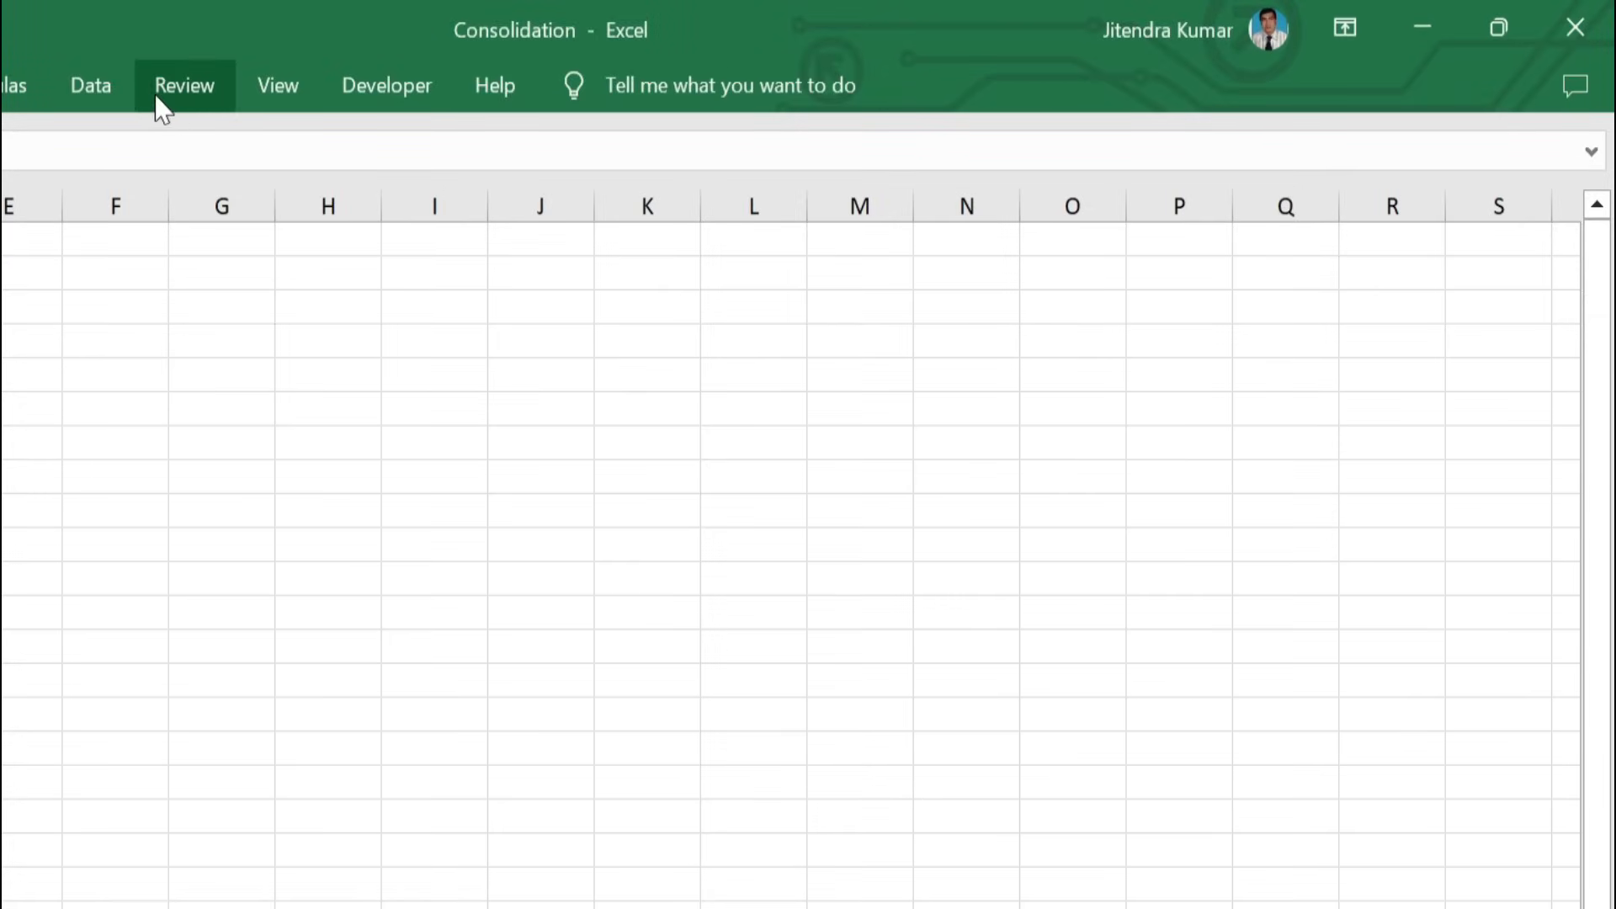
pyautogui.click(89, 99)
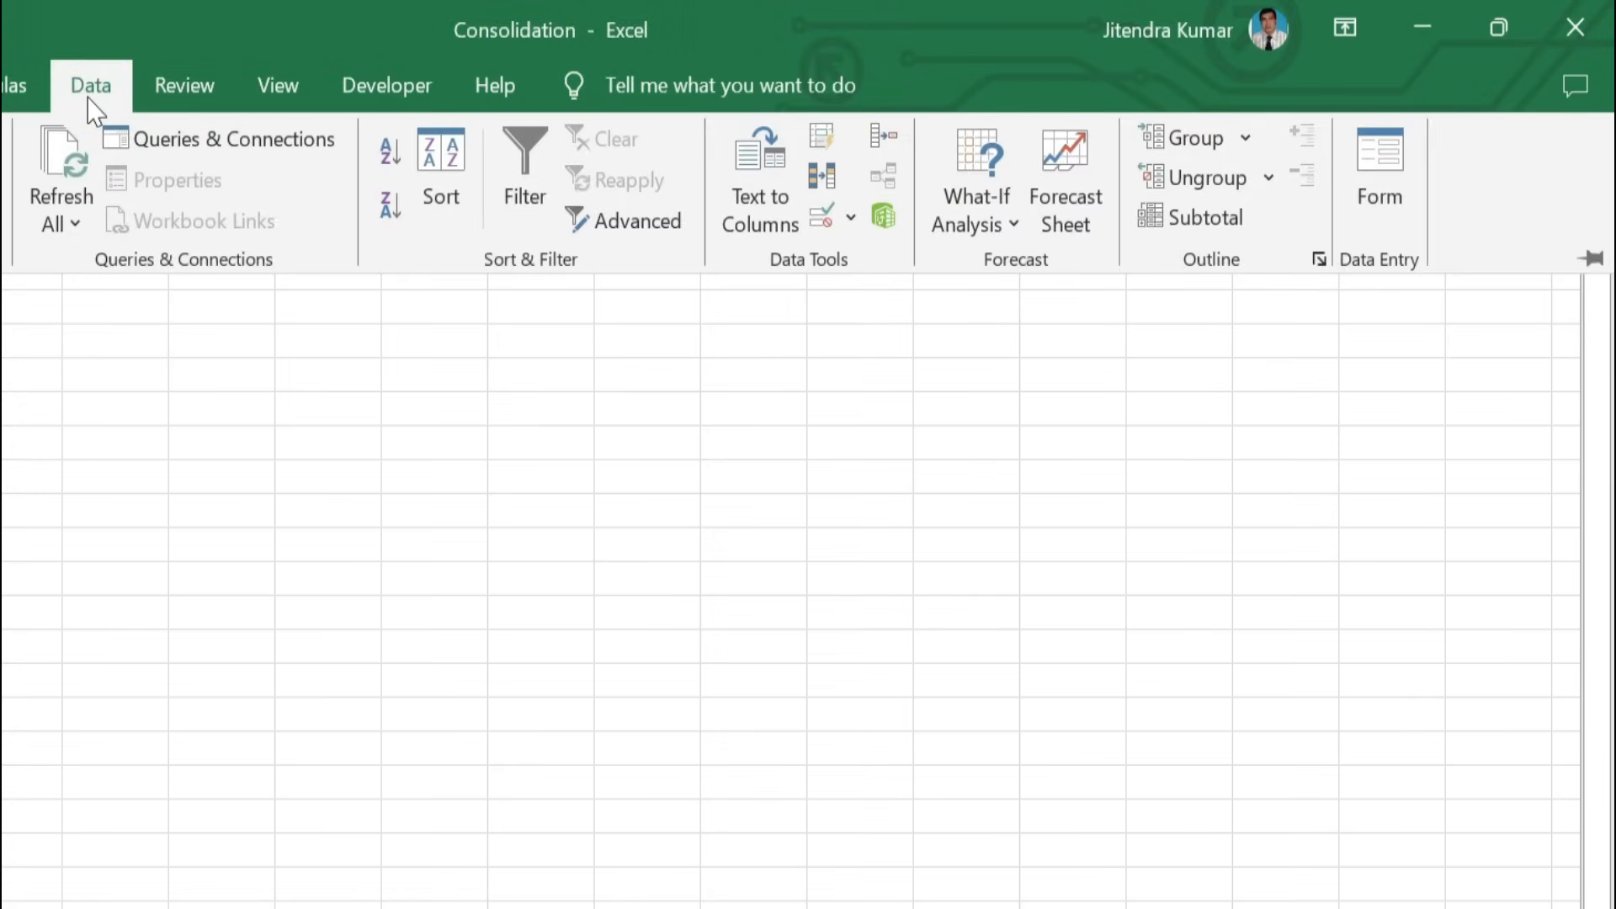
pyautogui.click(886, 136)
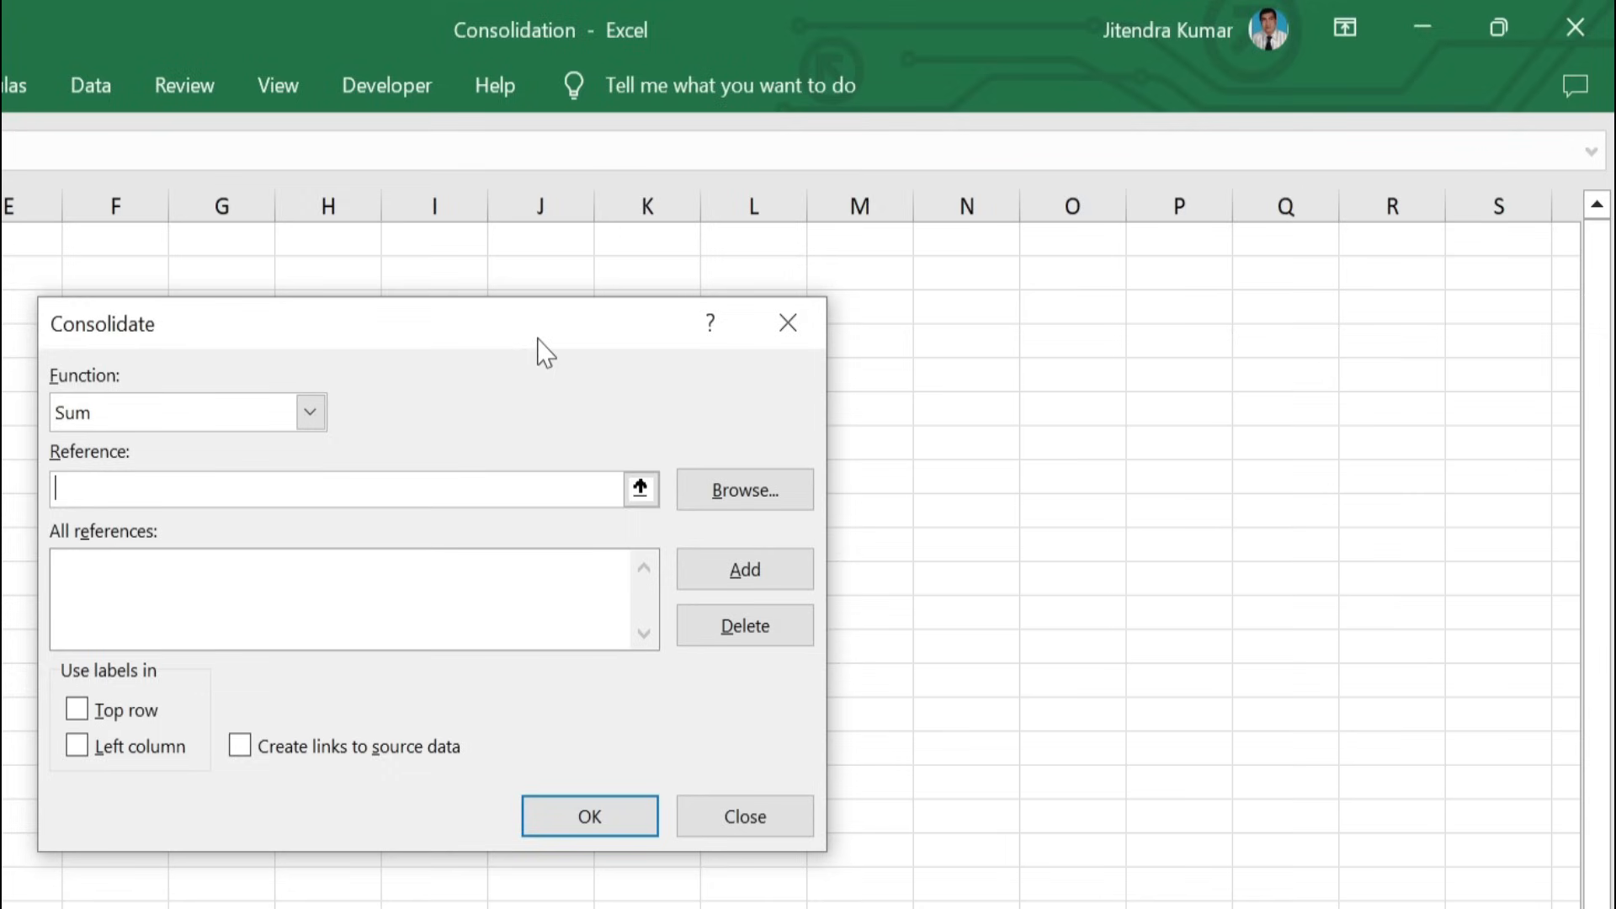
pyautogui.click(310, 413)
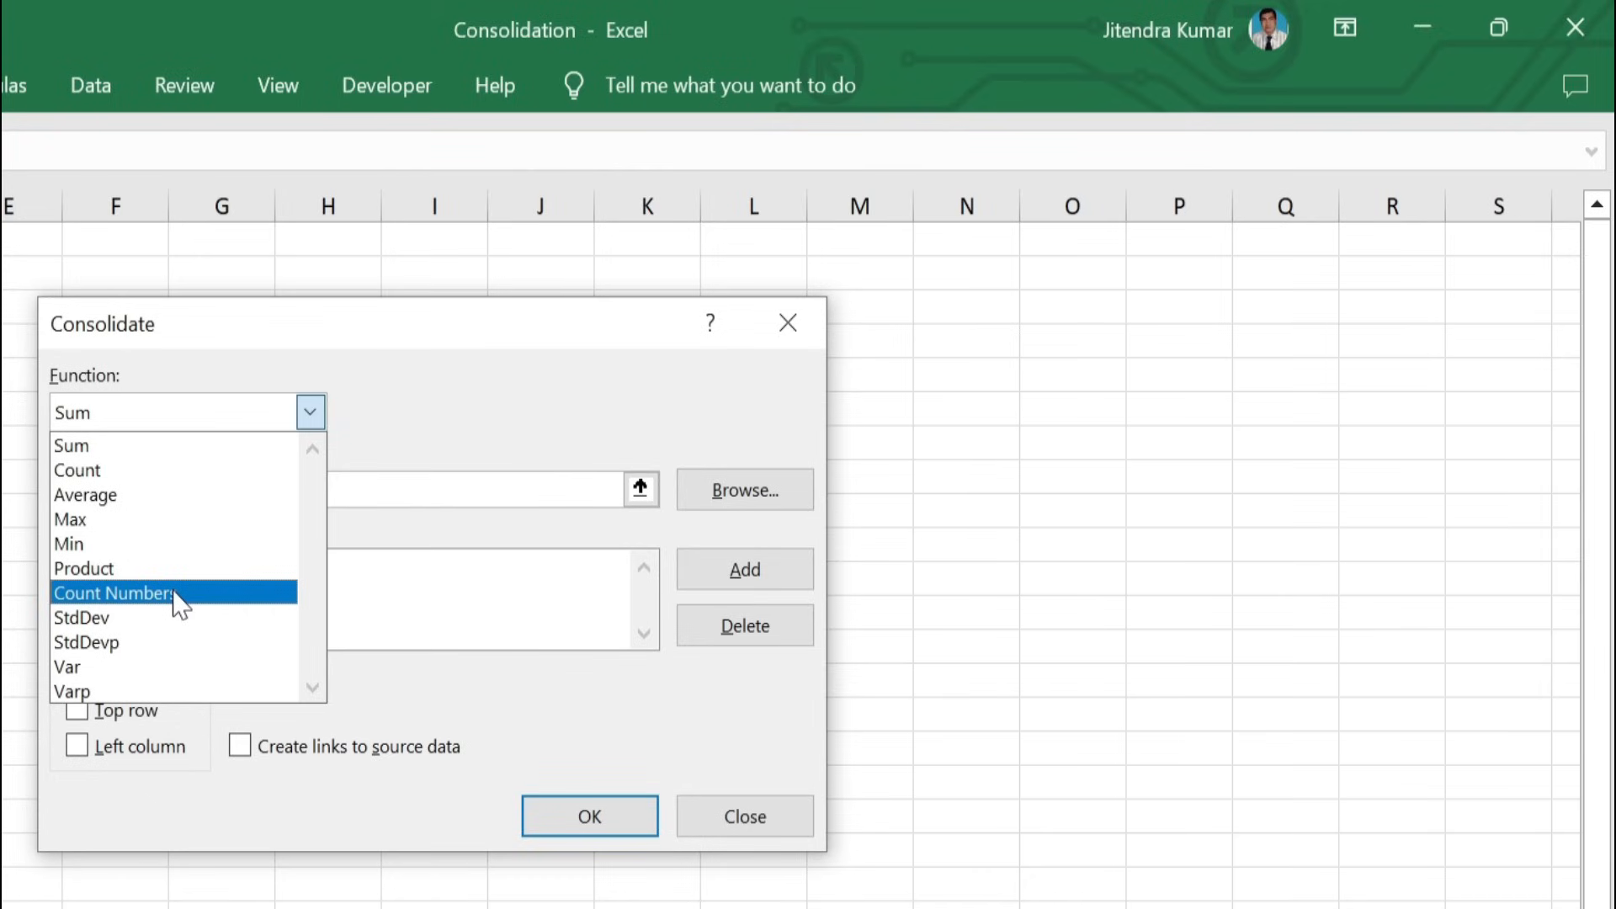
pyautogui.click(117, 450)
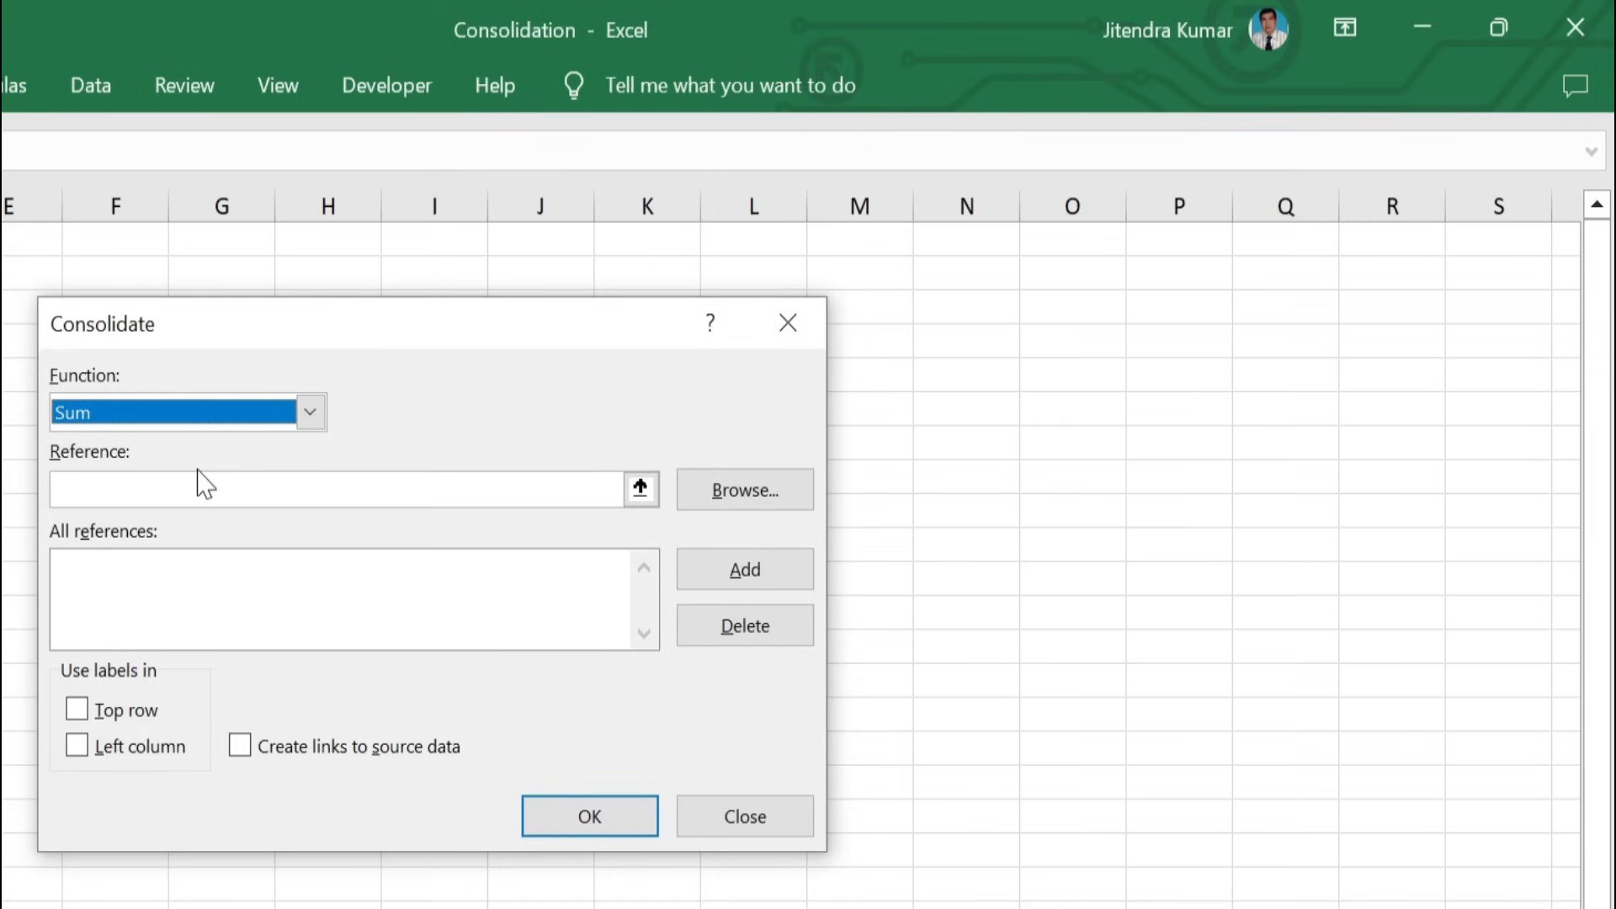
# - Add the Q1 sheet's range B3:F13 to the consolidation references
pyautogui.press('Tab')
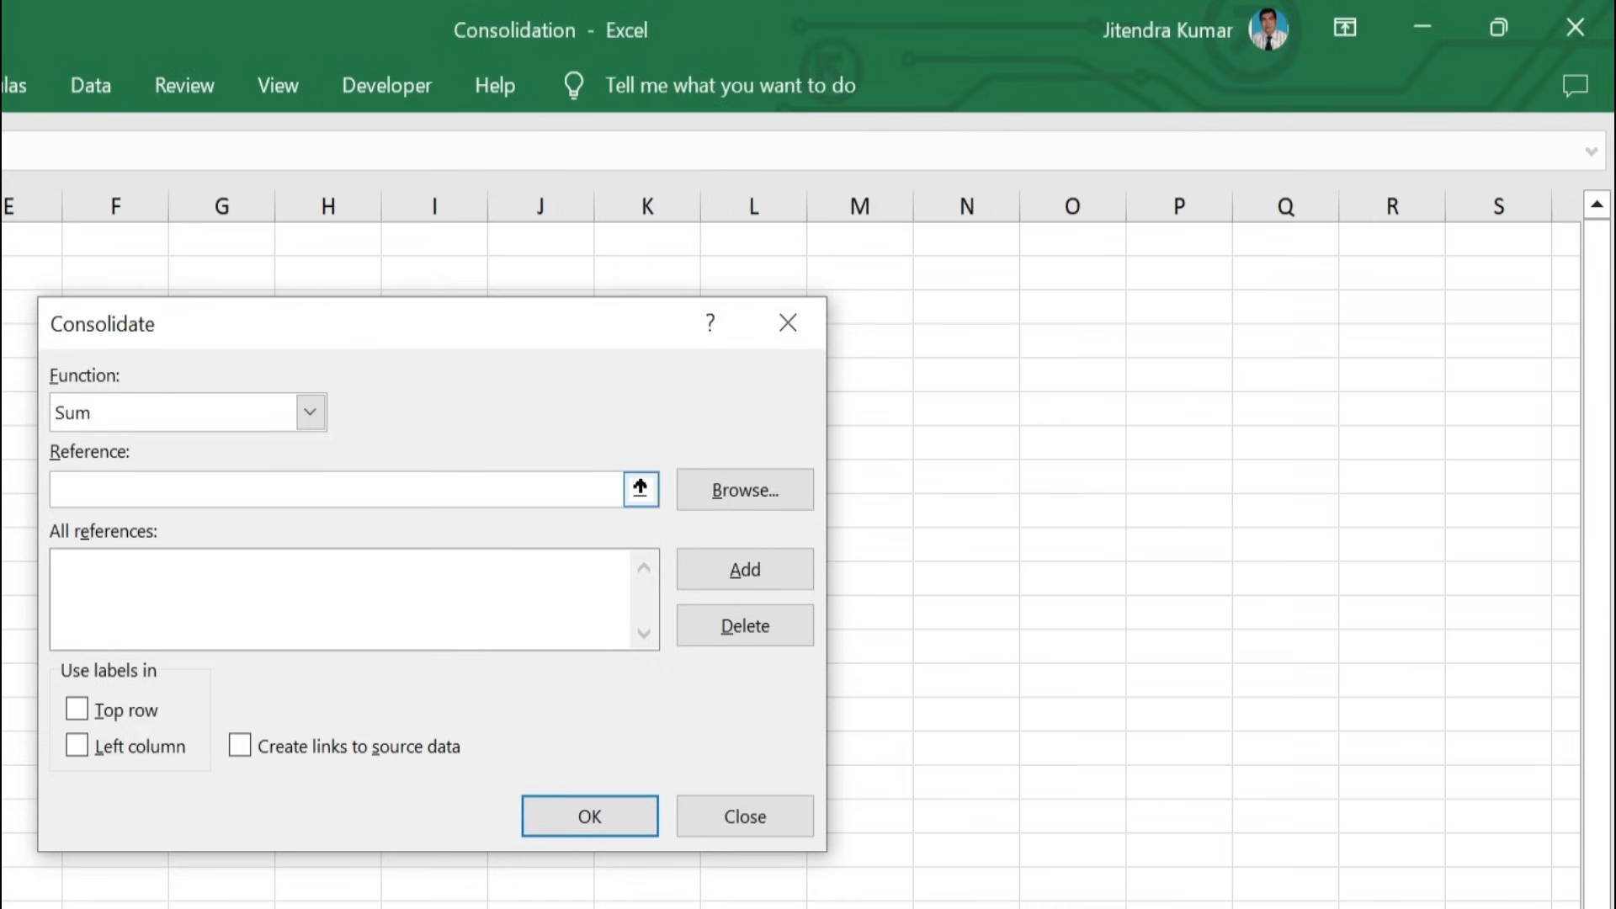
pyautogui.click(654, 497)
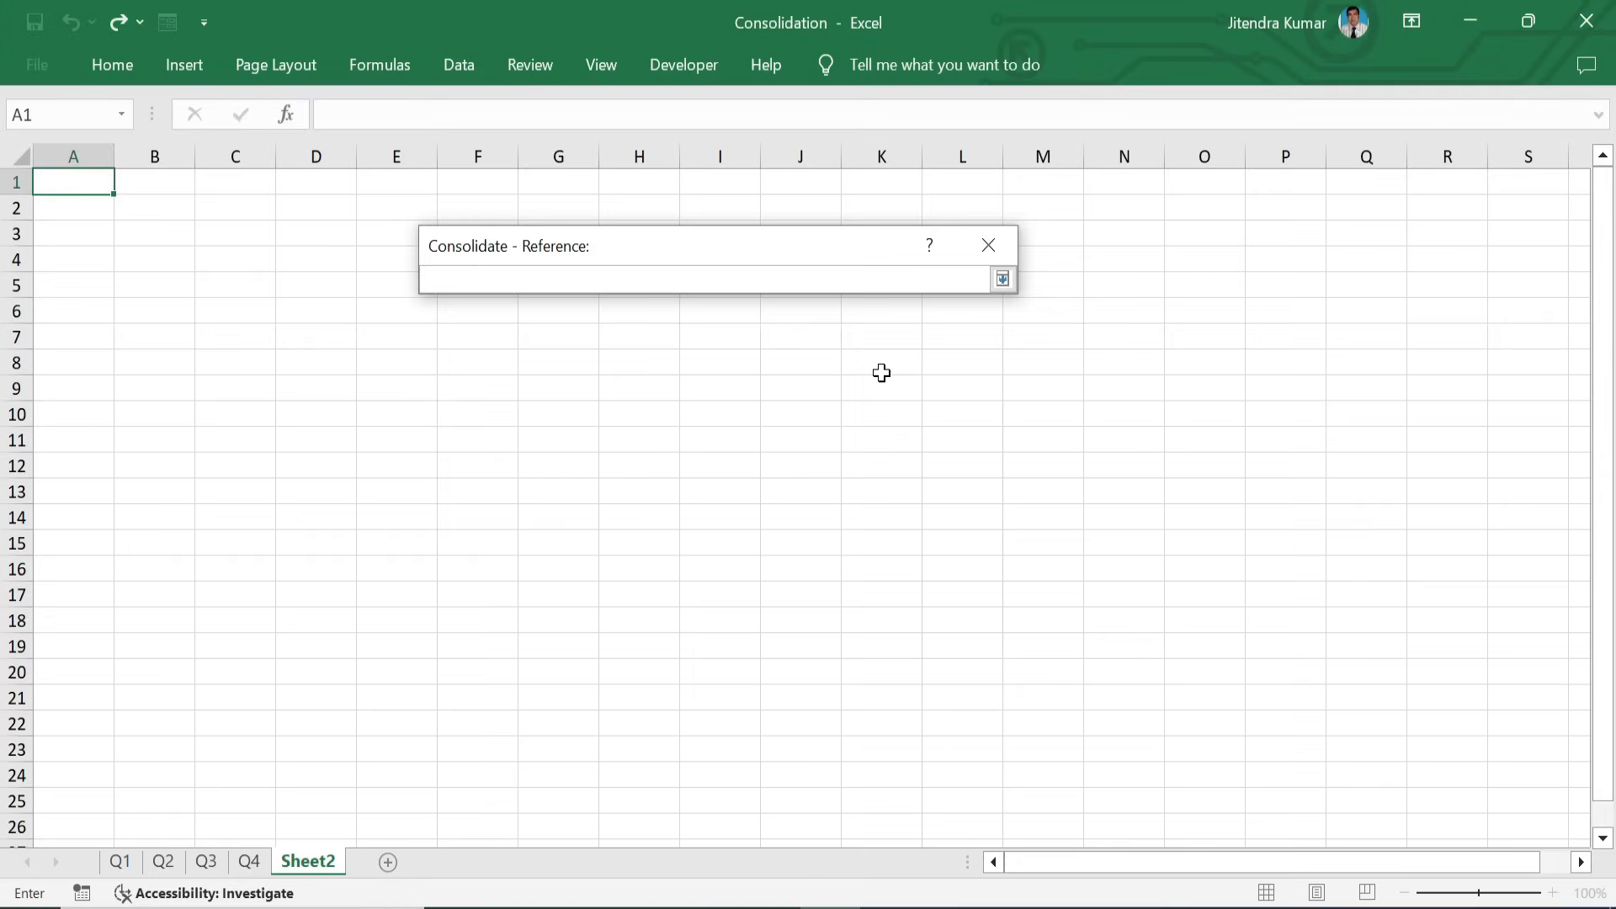
pyautogui.click(120, 861)
pyautogui.moveTo(178, 290); pyautogui.dragTo(601, 524)
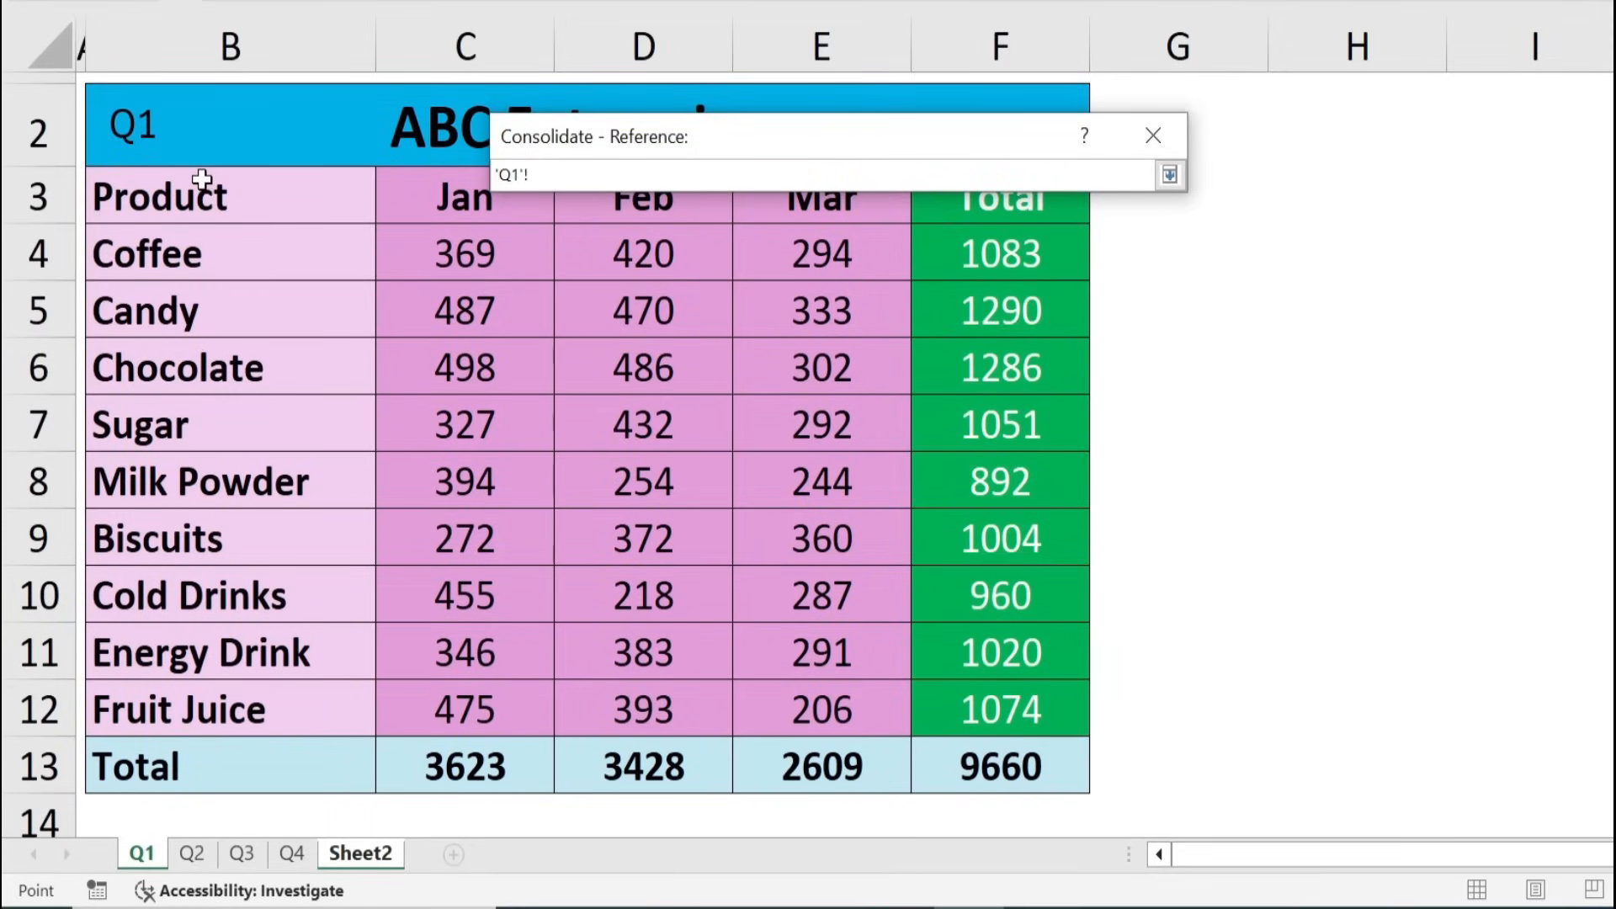
pyautogui.moveTo(701, 460); pyautogui.dragTo(996, 763)
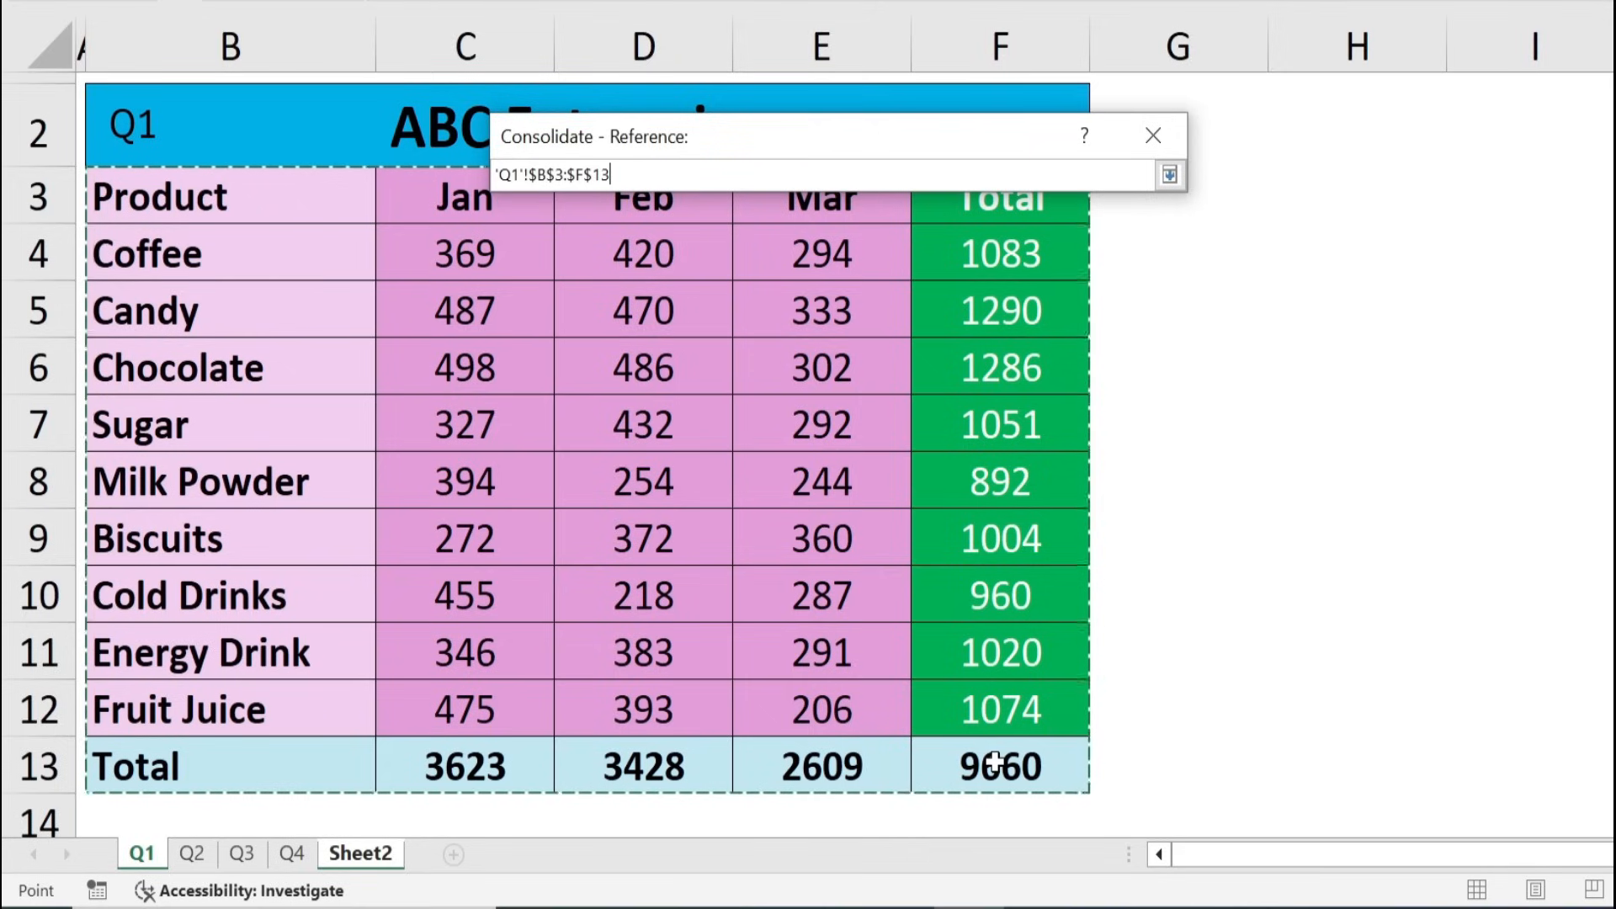
pyautogui.click(1170, 175)
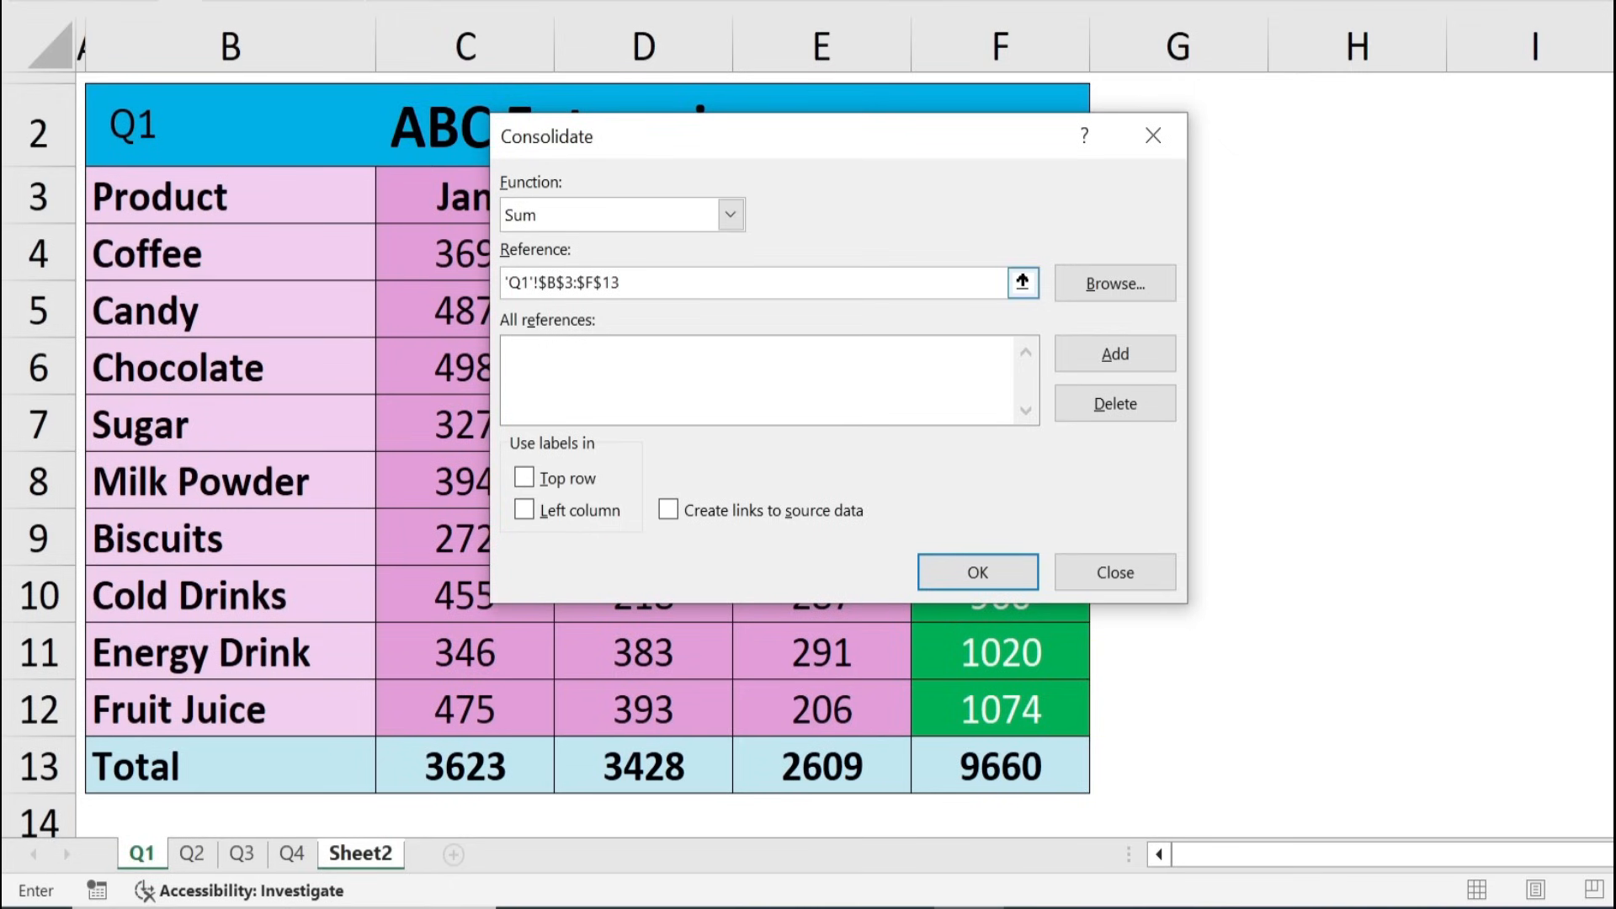
pyautogui.click(1122, 354)
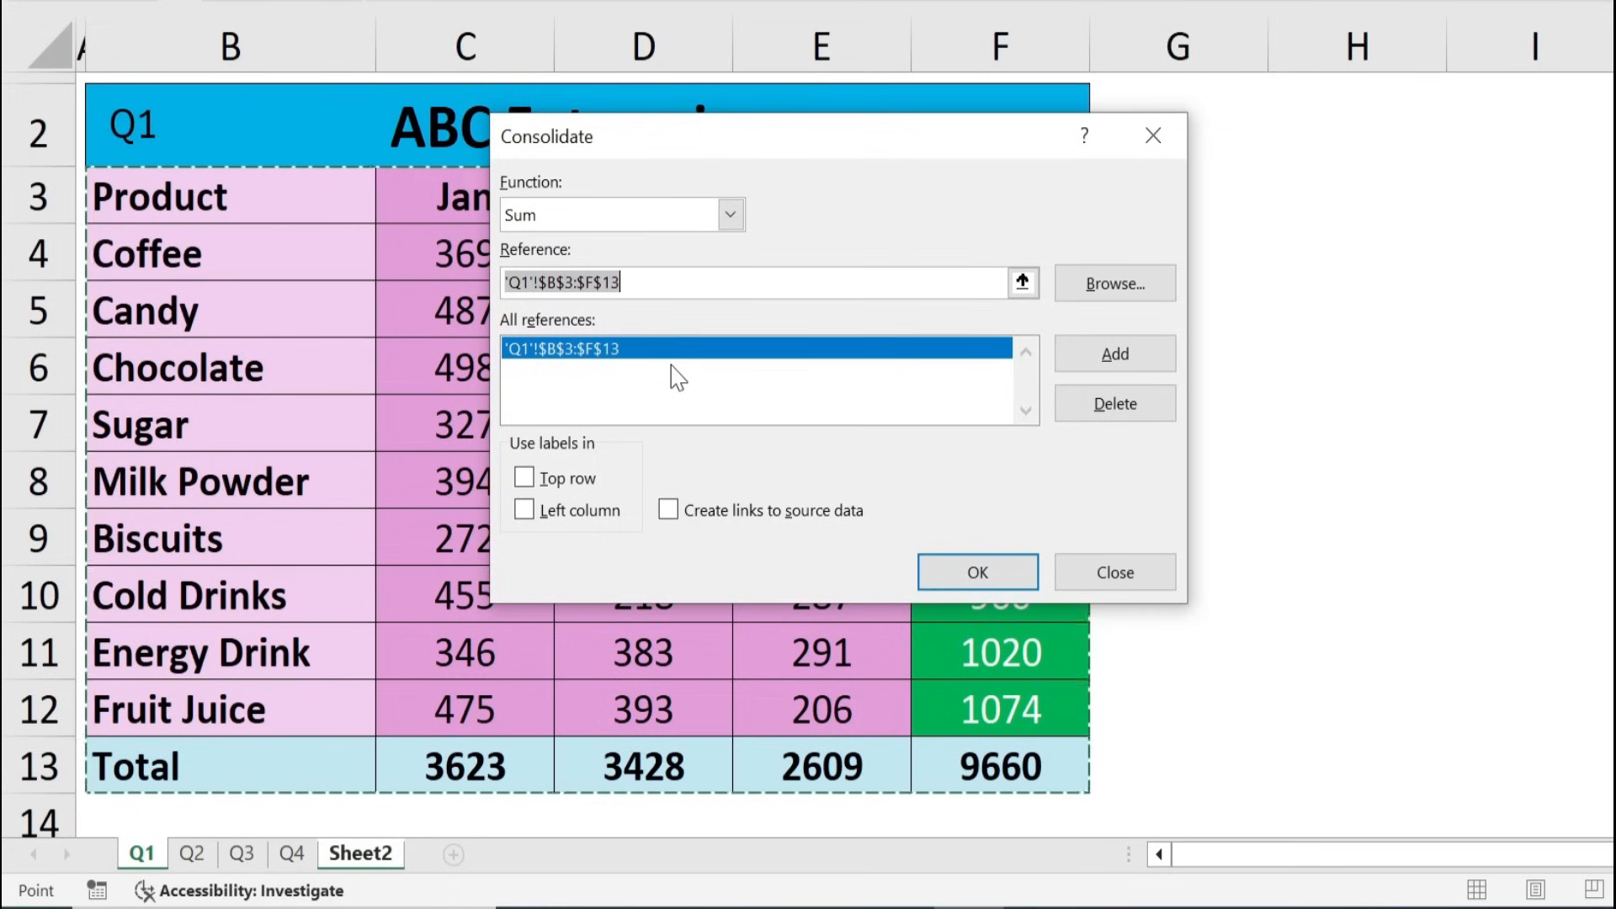
# - Add the same range B3:F13 from the Q2, Q3 and Q4 sheets to the consolidation references
pyautogui.click(194, 854)
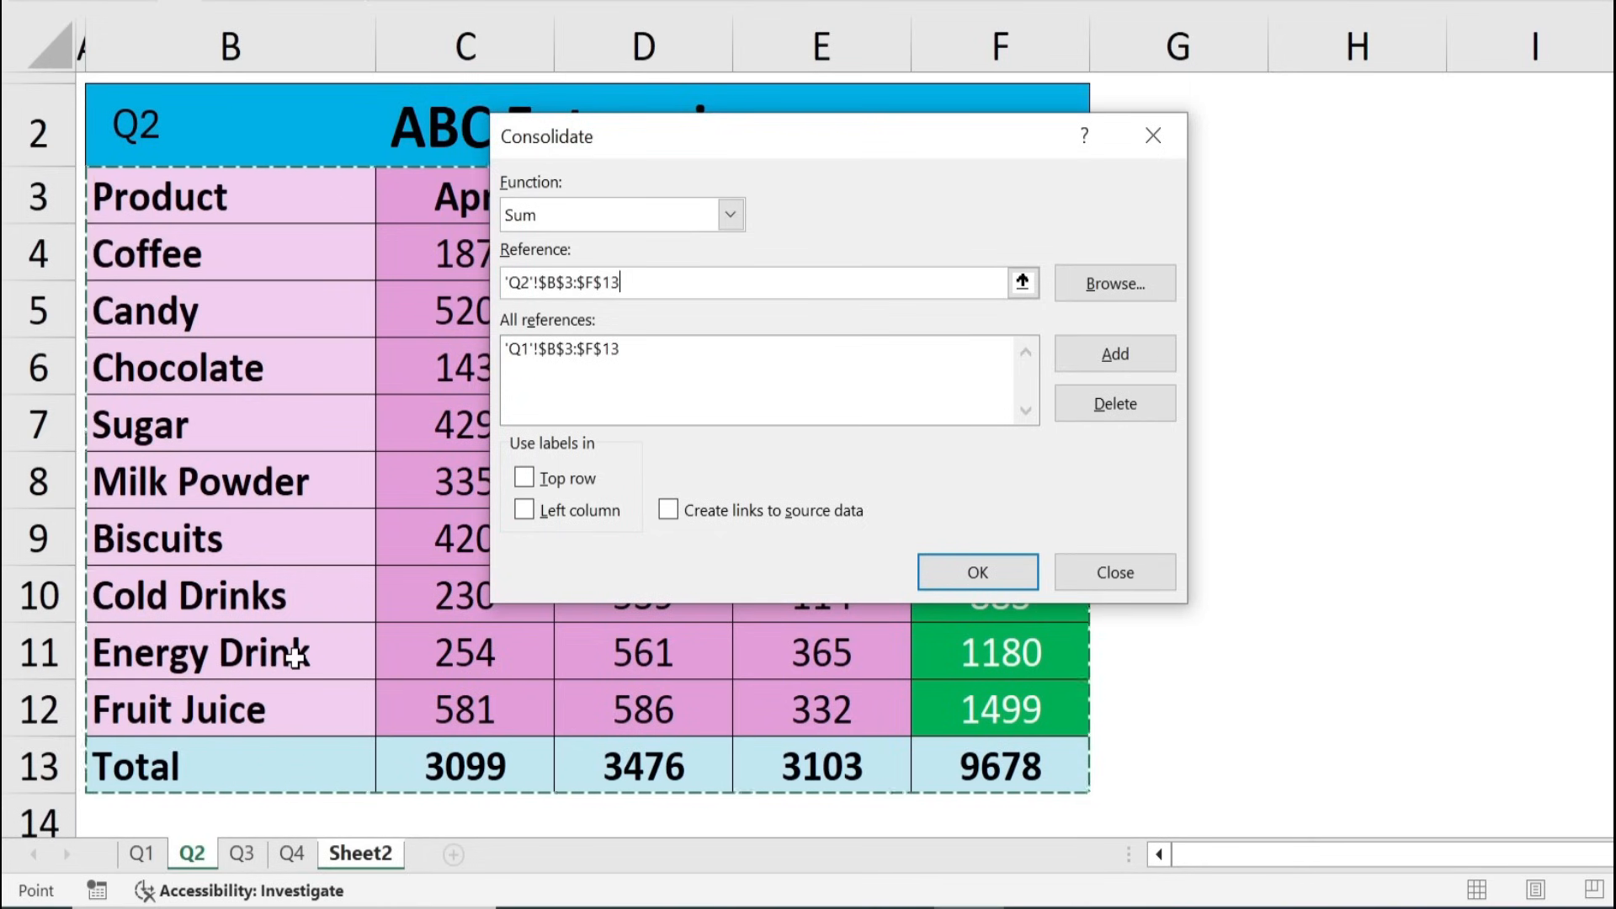
pyautogui.click(1150, 369)
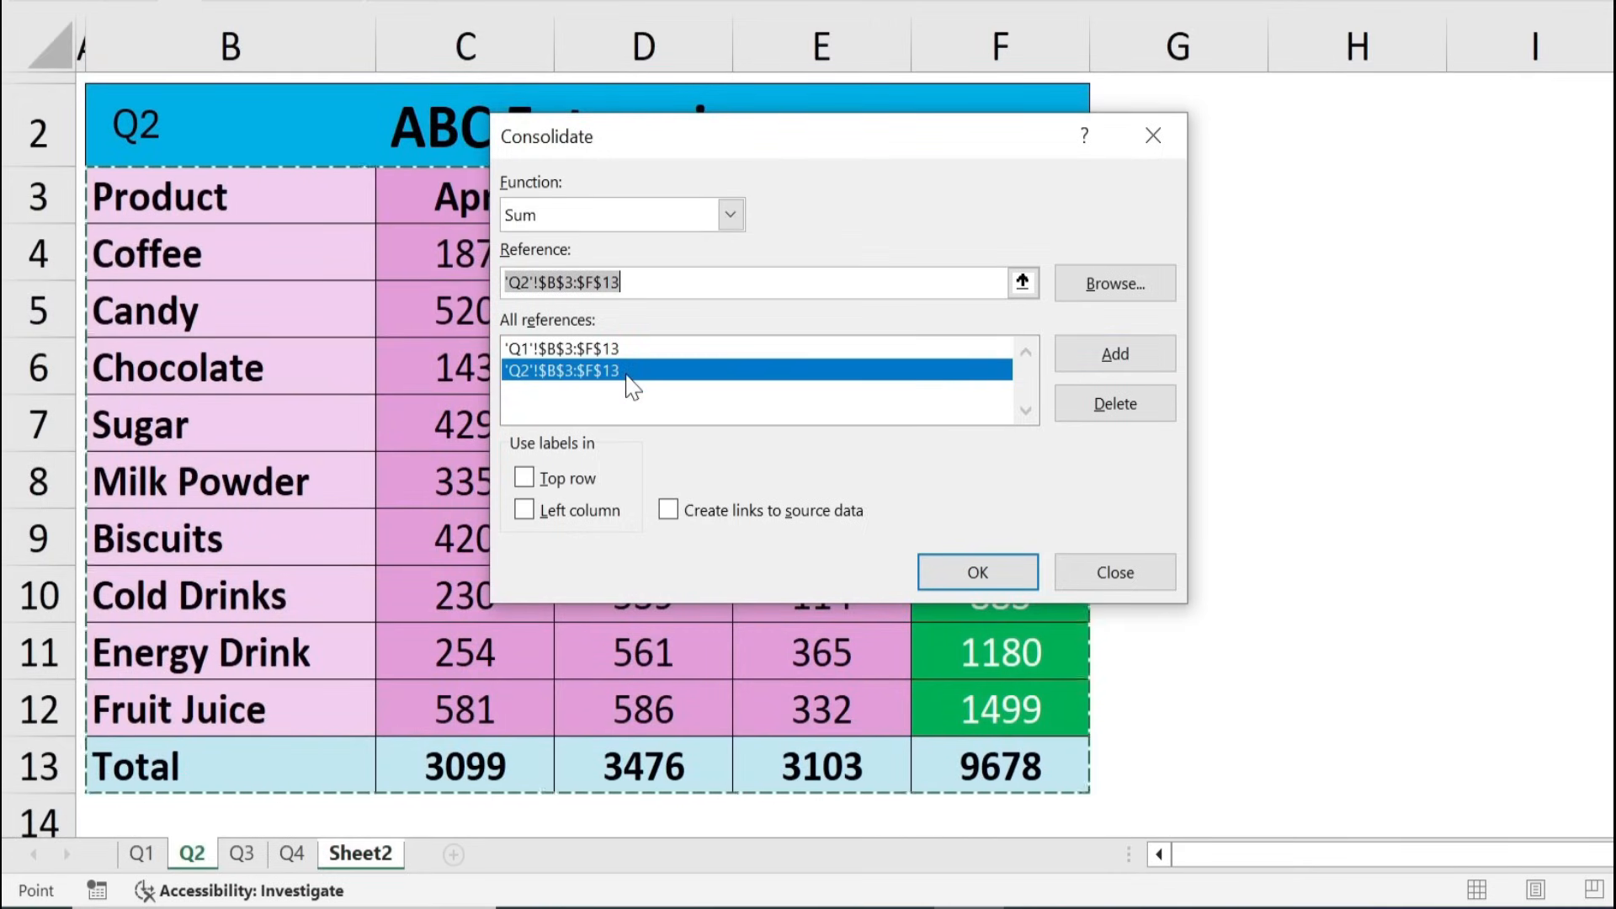
pyautogui.click(256, 855)
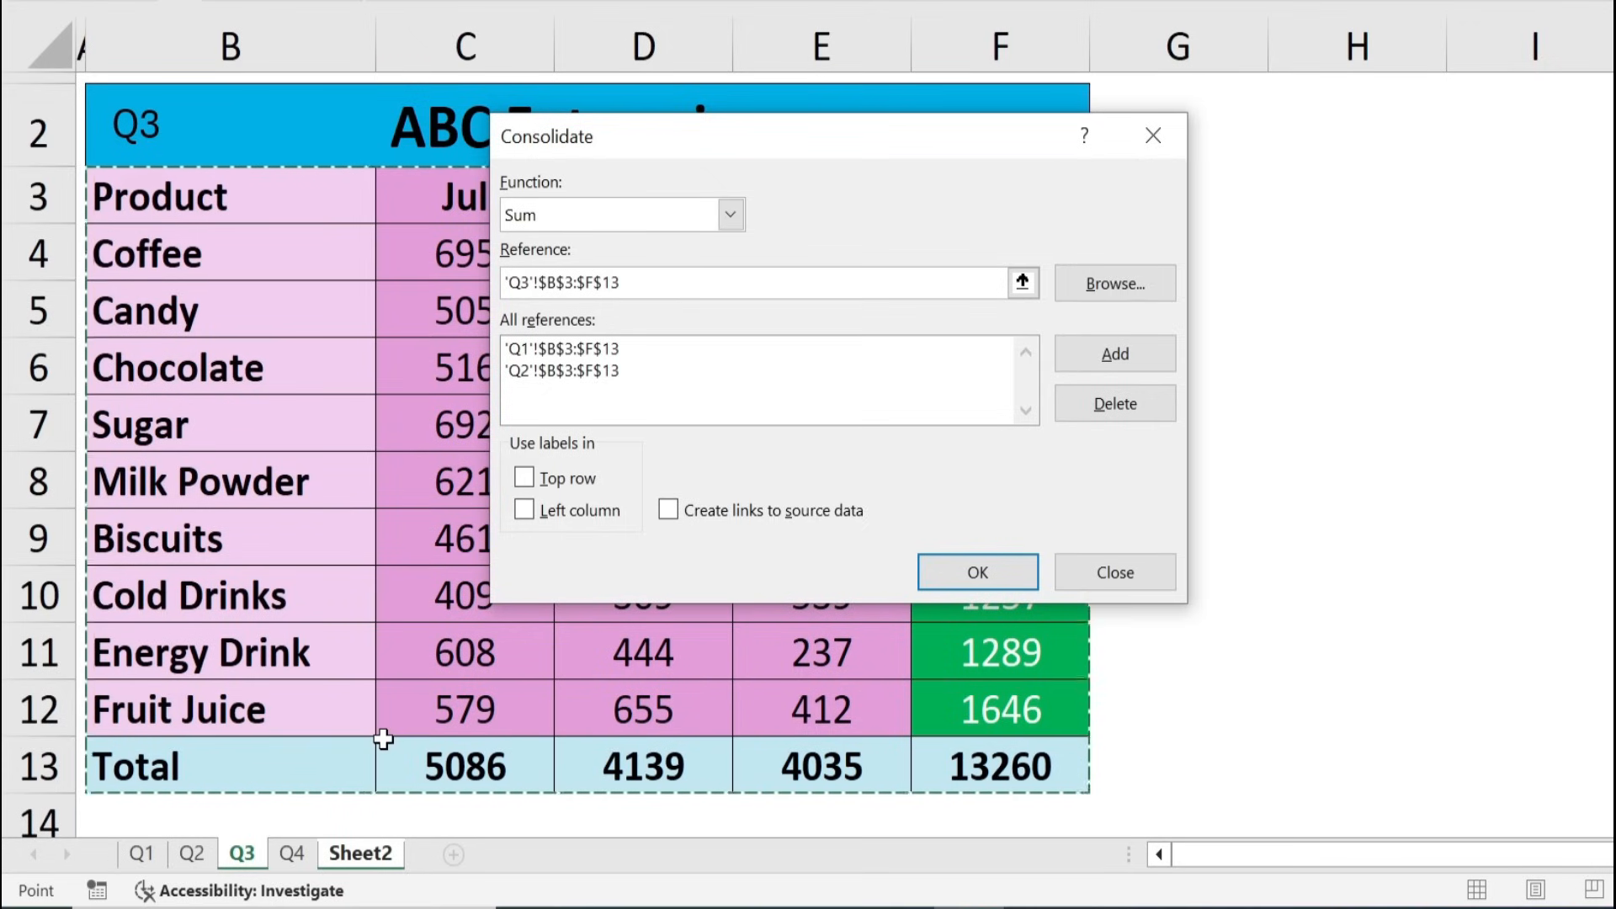
pyautogui.click(1117, 361)
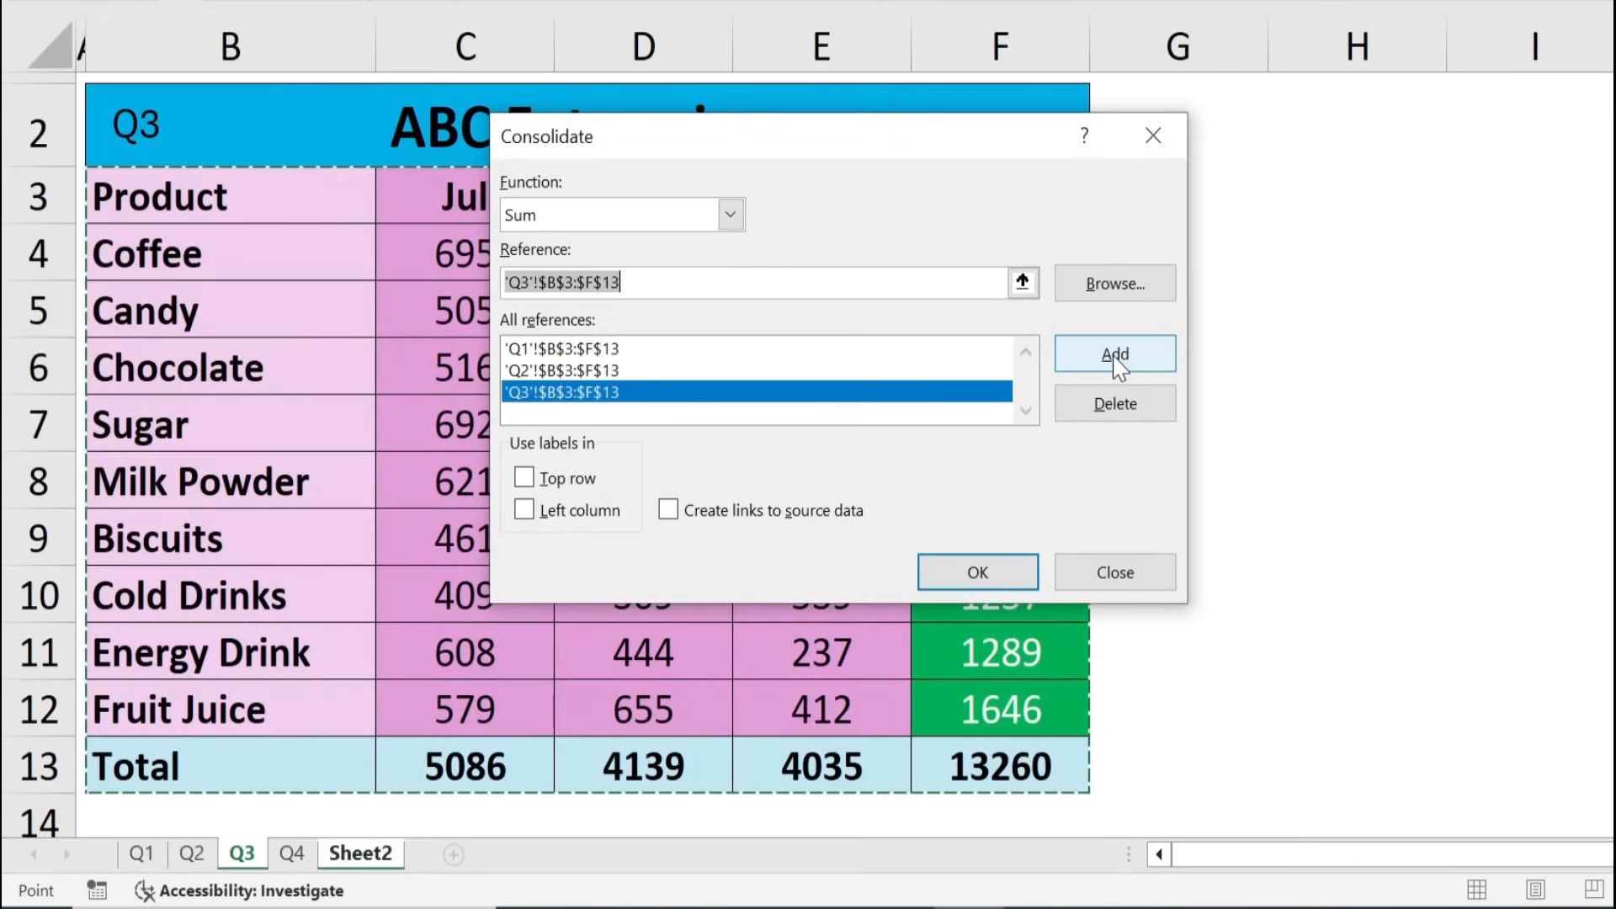
pyautogui.click(308, 856)
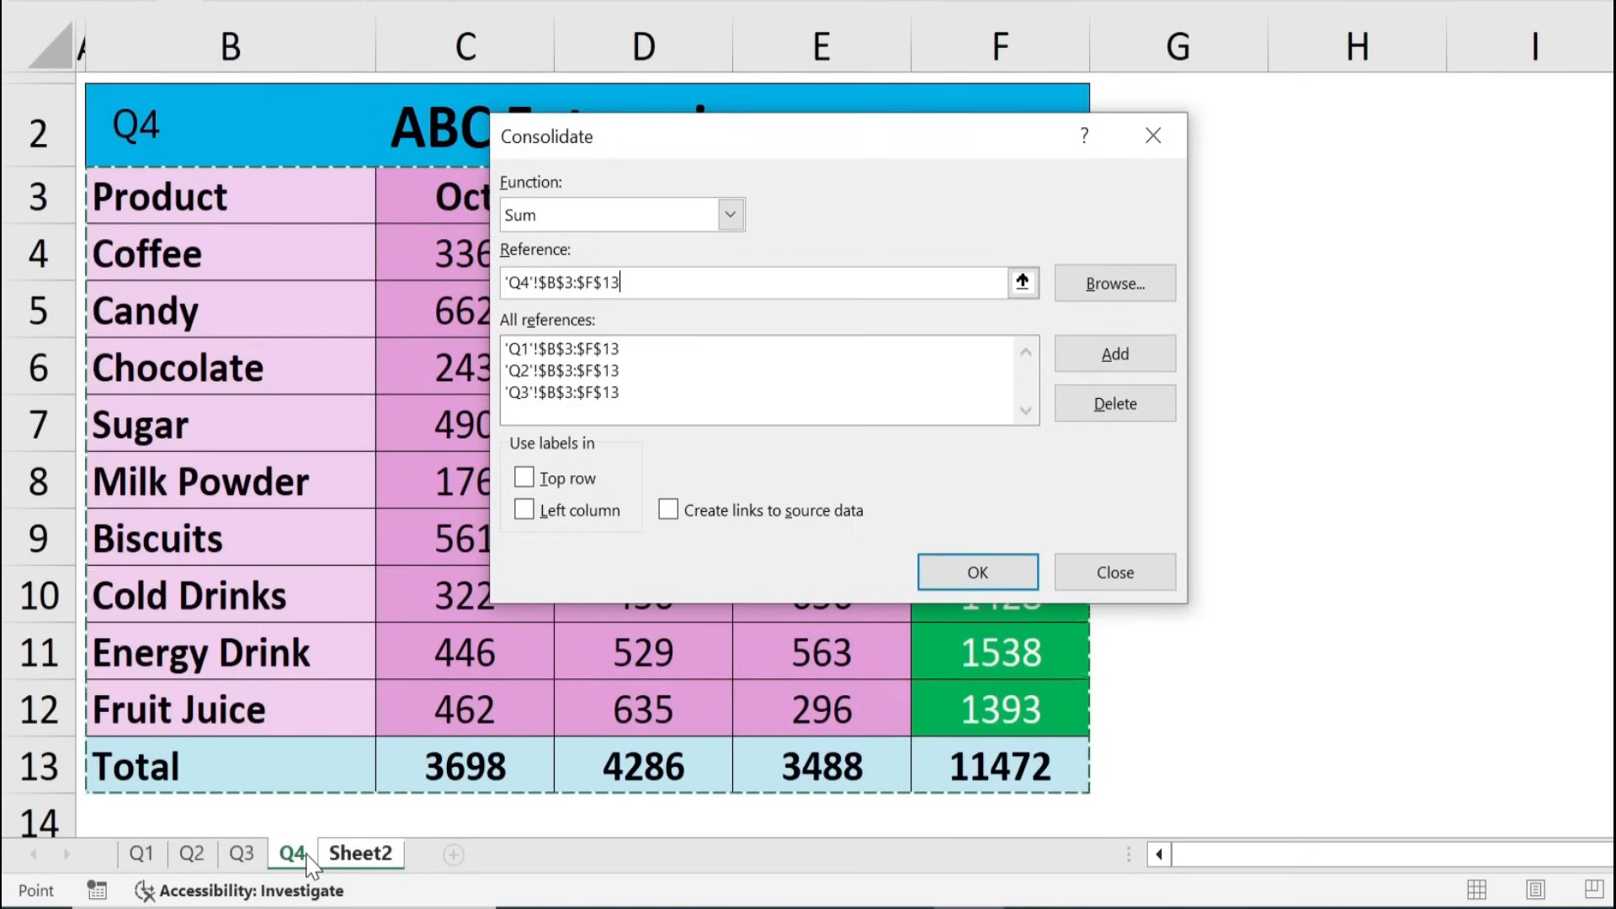
pyautogui.click(1145, 367)
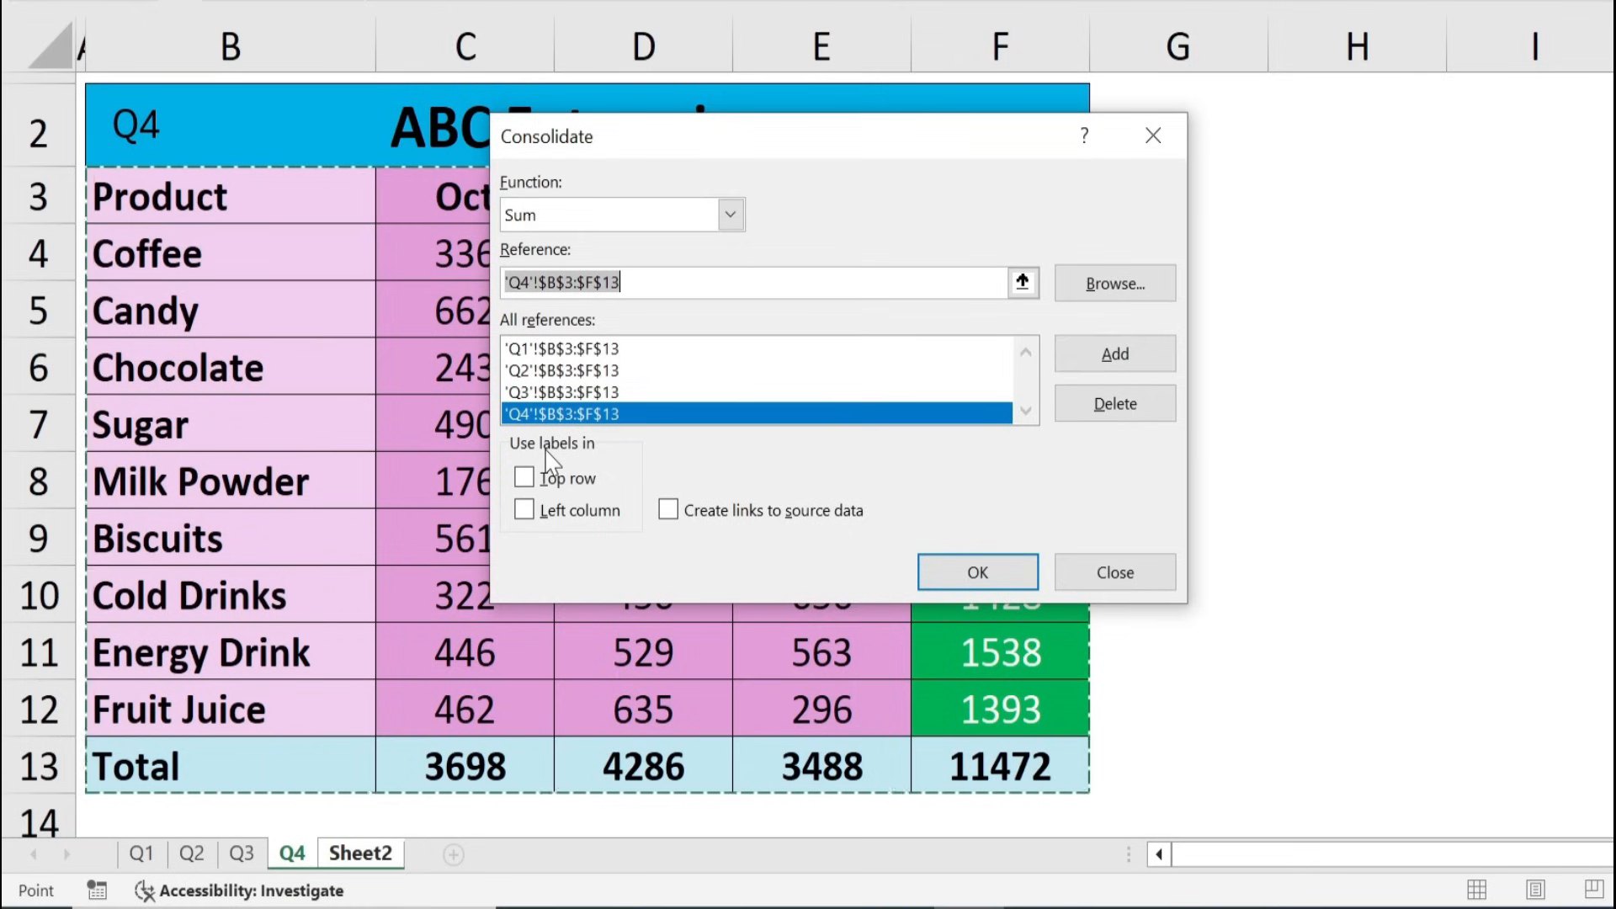
# - Run the consolidation with labels from the top row and left column and with links to the source data
pyautogui.click(526, 478)
pyautogui.click(525, 514)
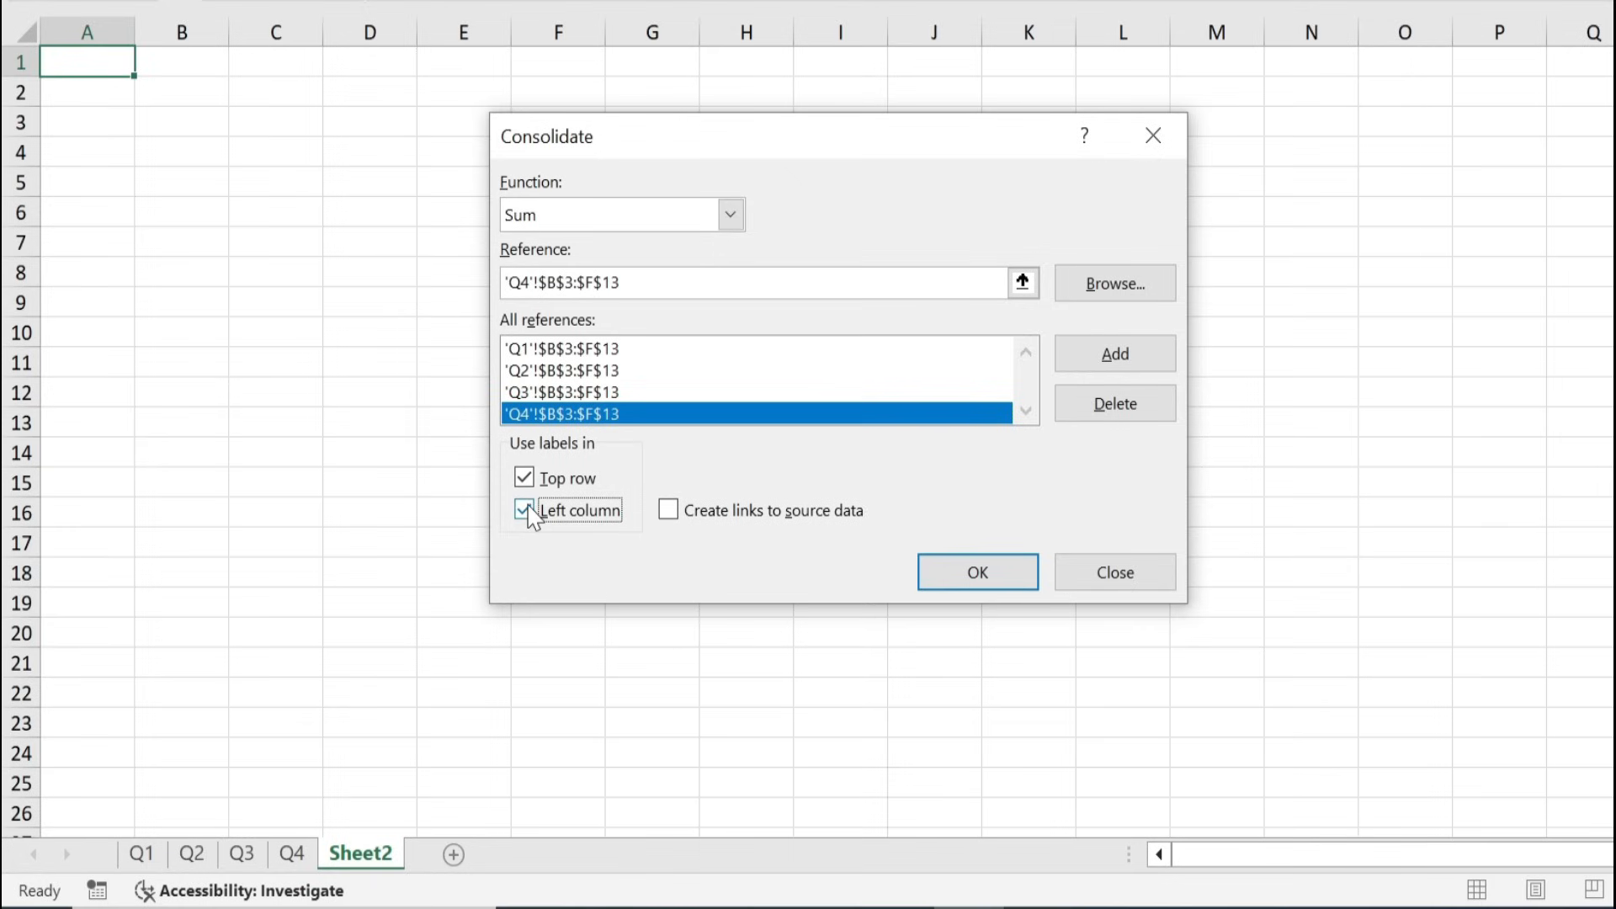
pyautogui.click(680, 530)
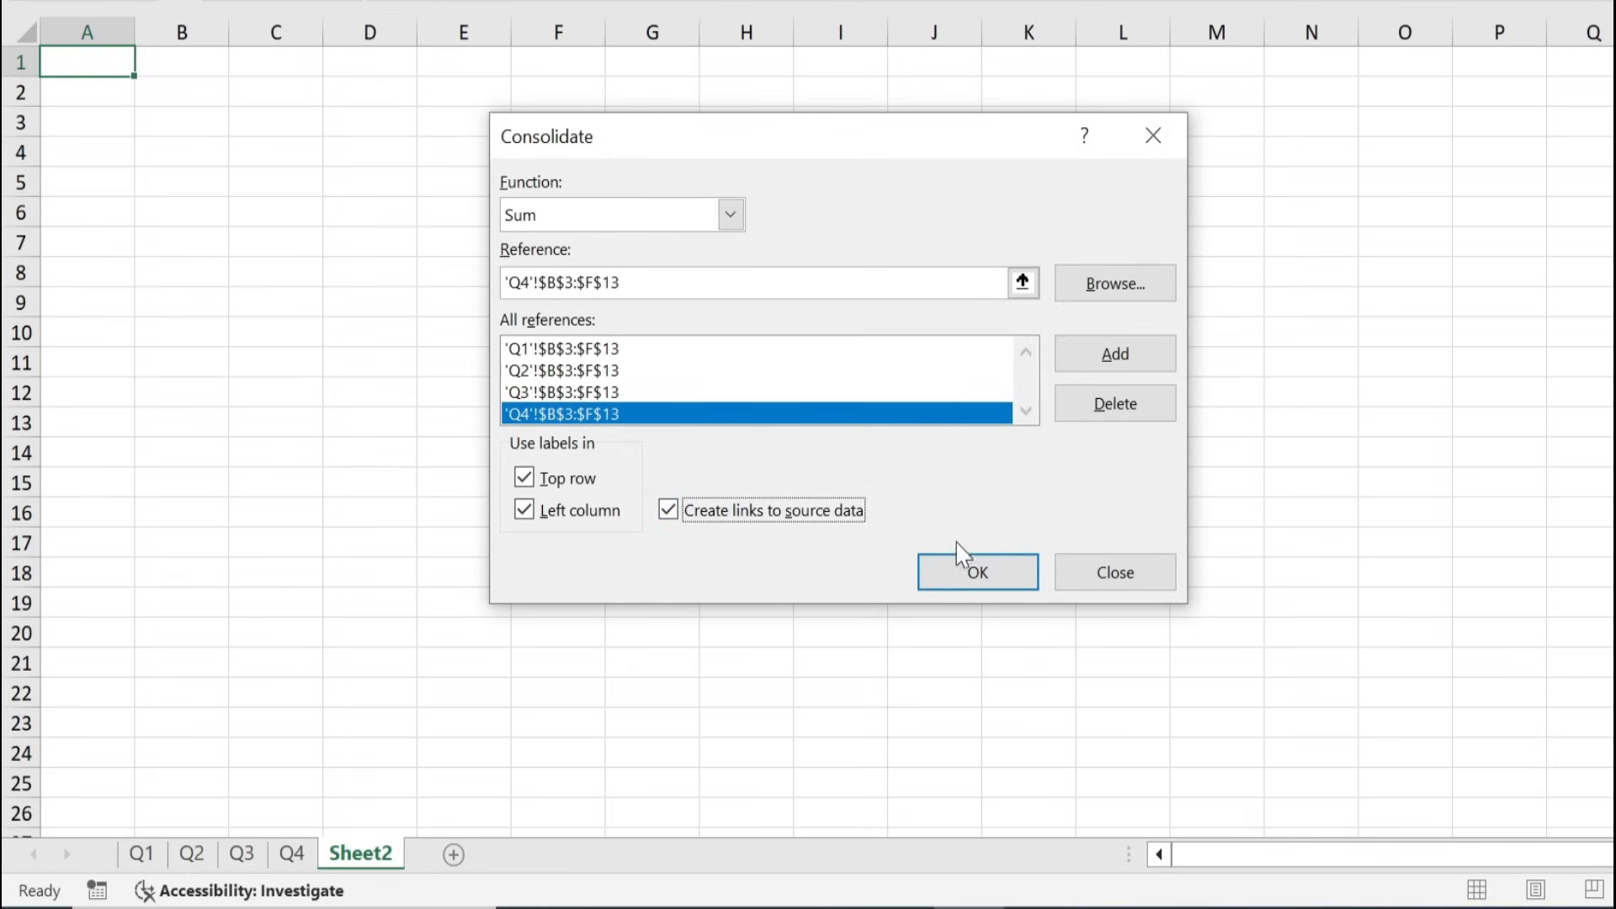
pyautogui.click(974, 571)
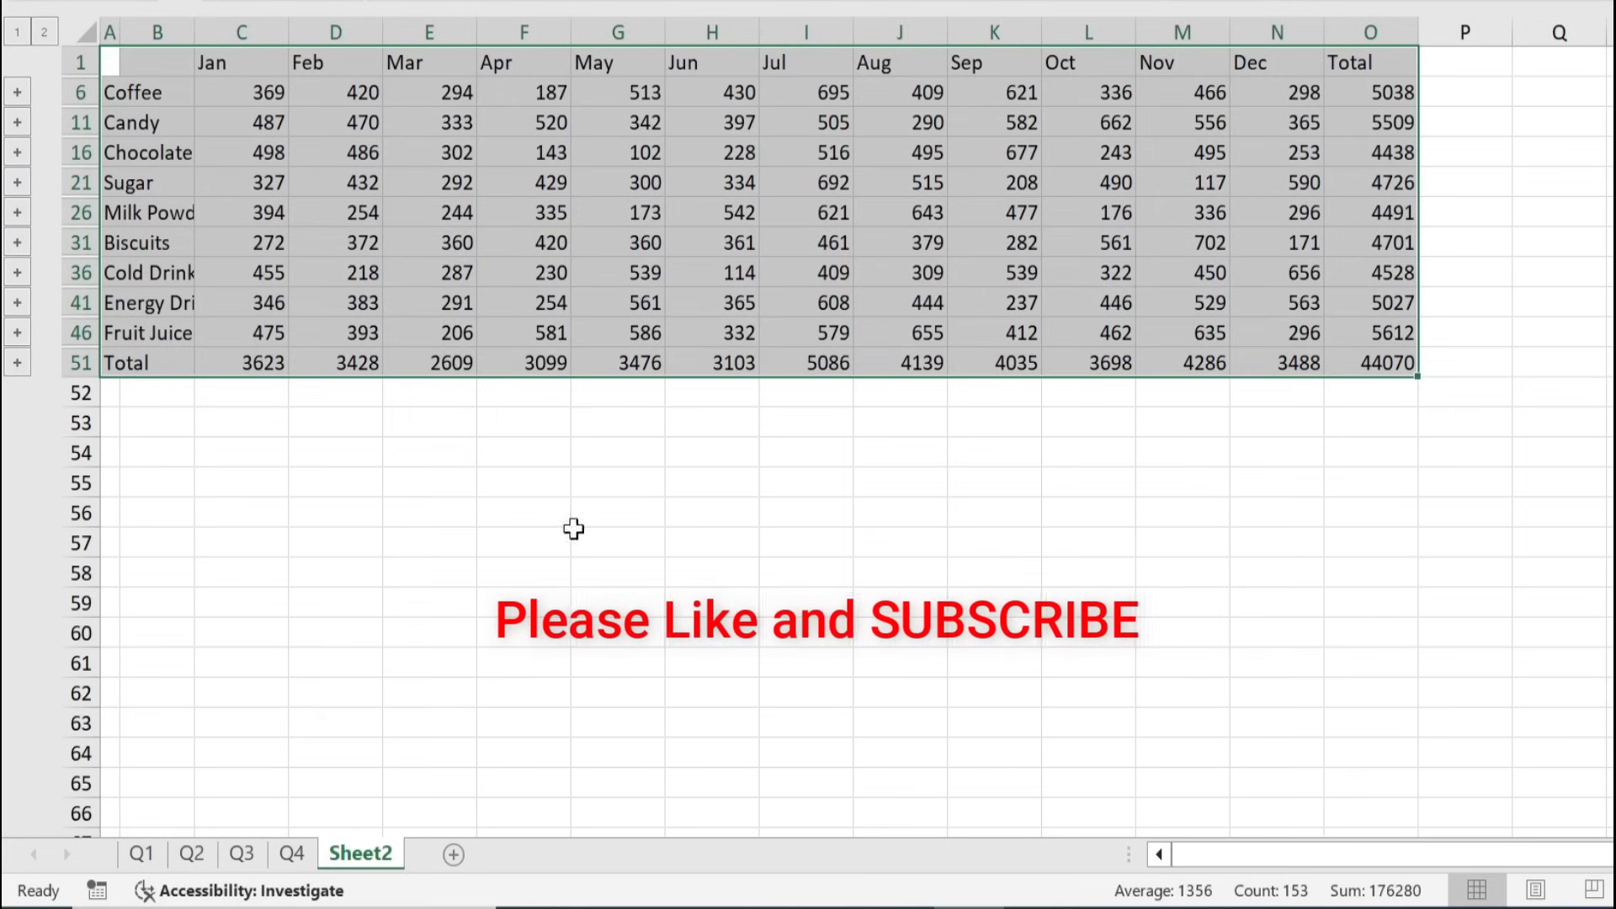
# - Examine the formulas behind the consolidated figures in C6:O51, then return to the value display and select the January Coffee cell
pyautogui.click(860, 503)
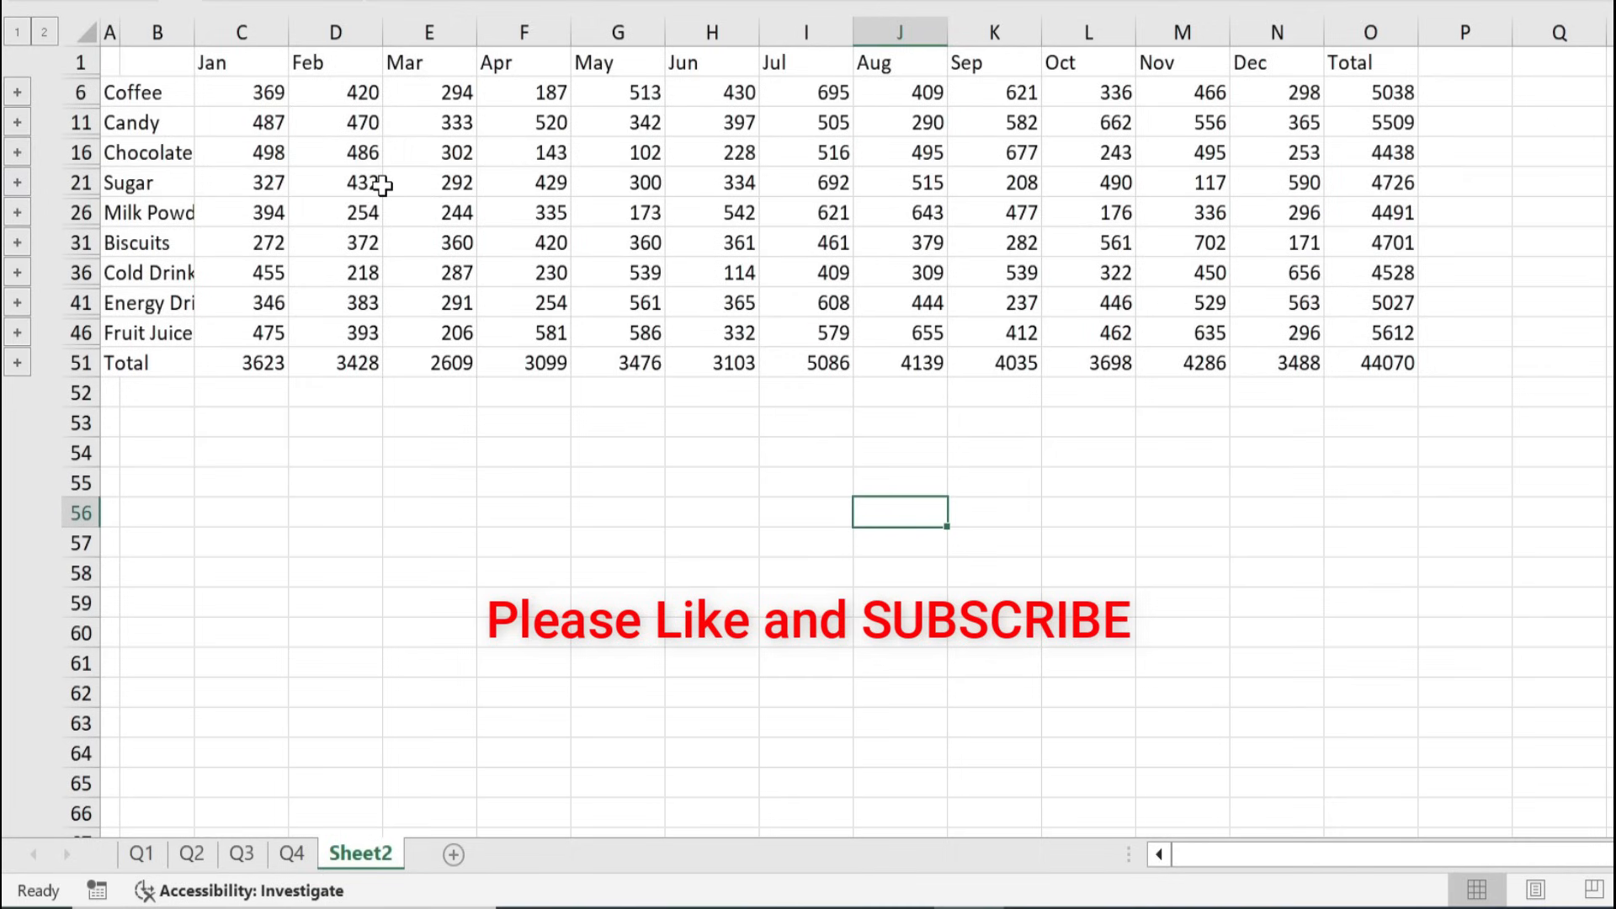
pyautogui.moveTo(210, 209); pyautogui.dragTo(1172, 437)
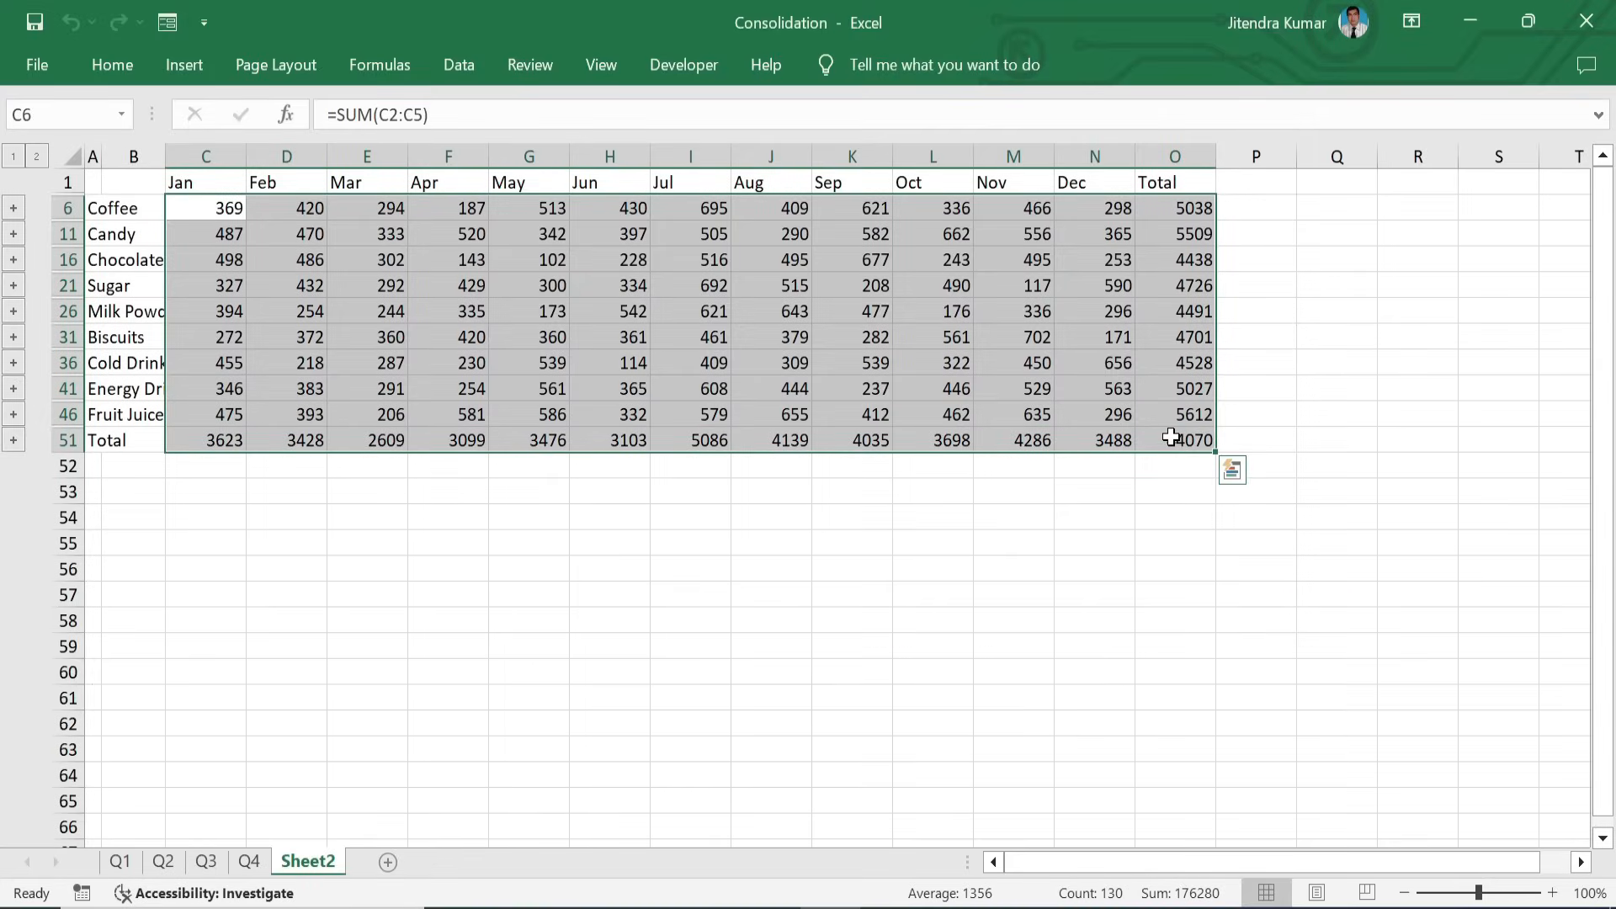
pyautogui.hotkey('ctrl', '`')
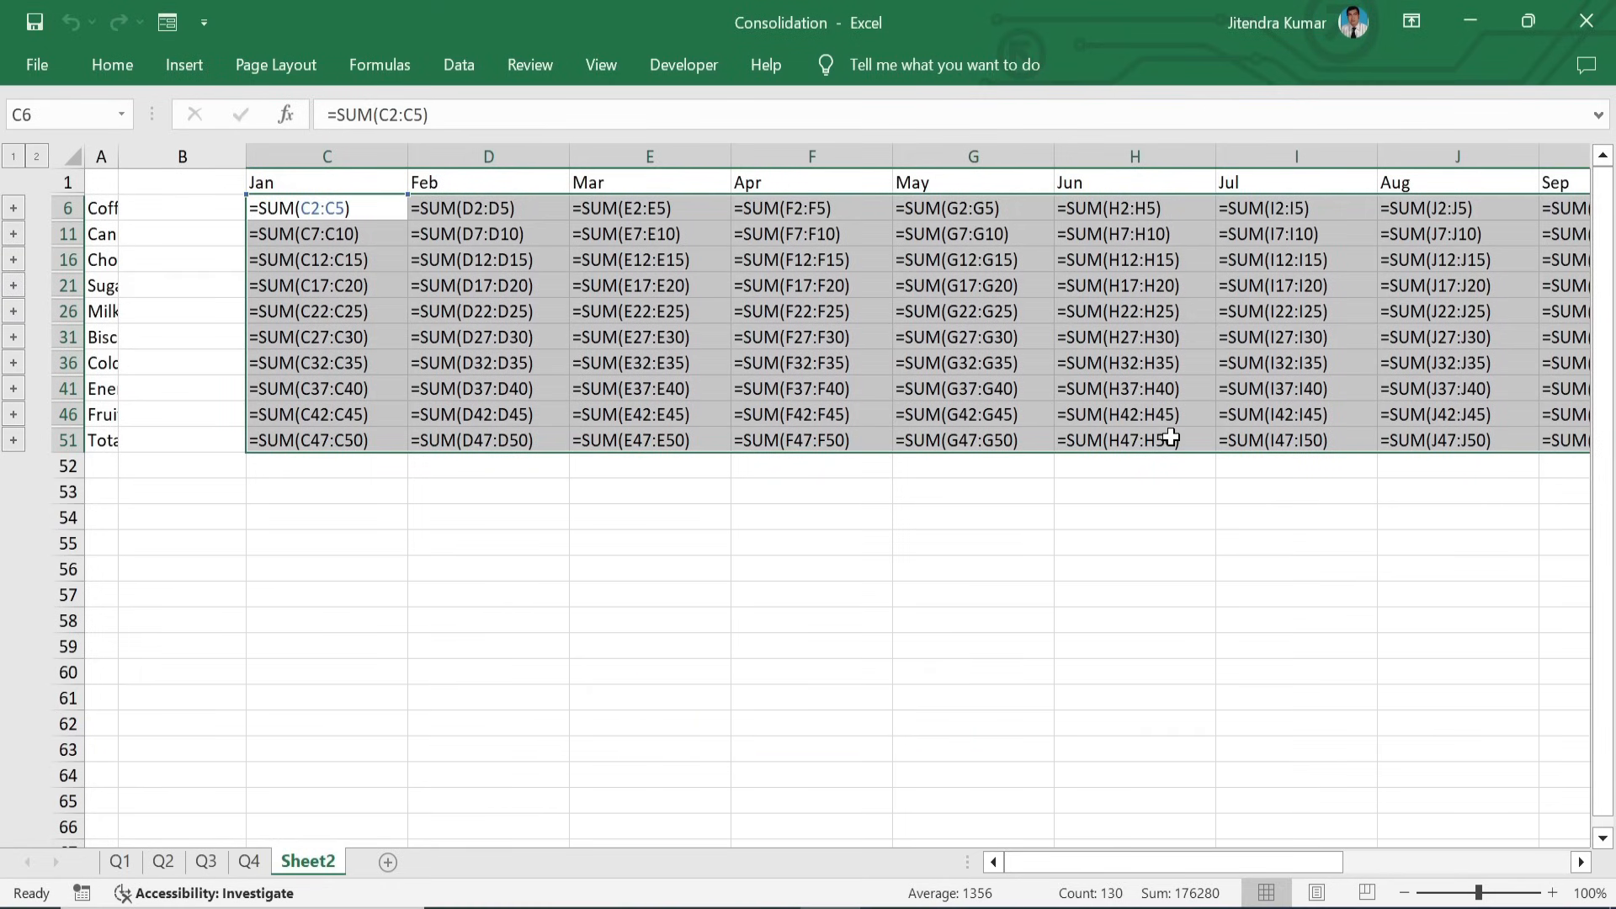
pyautogui.hotkey('ctrl', '`')
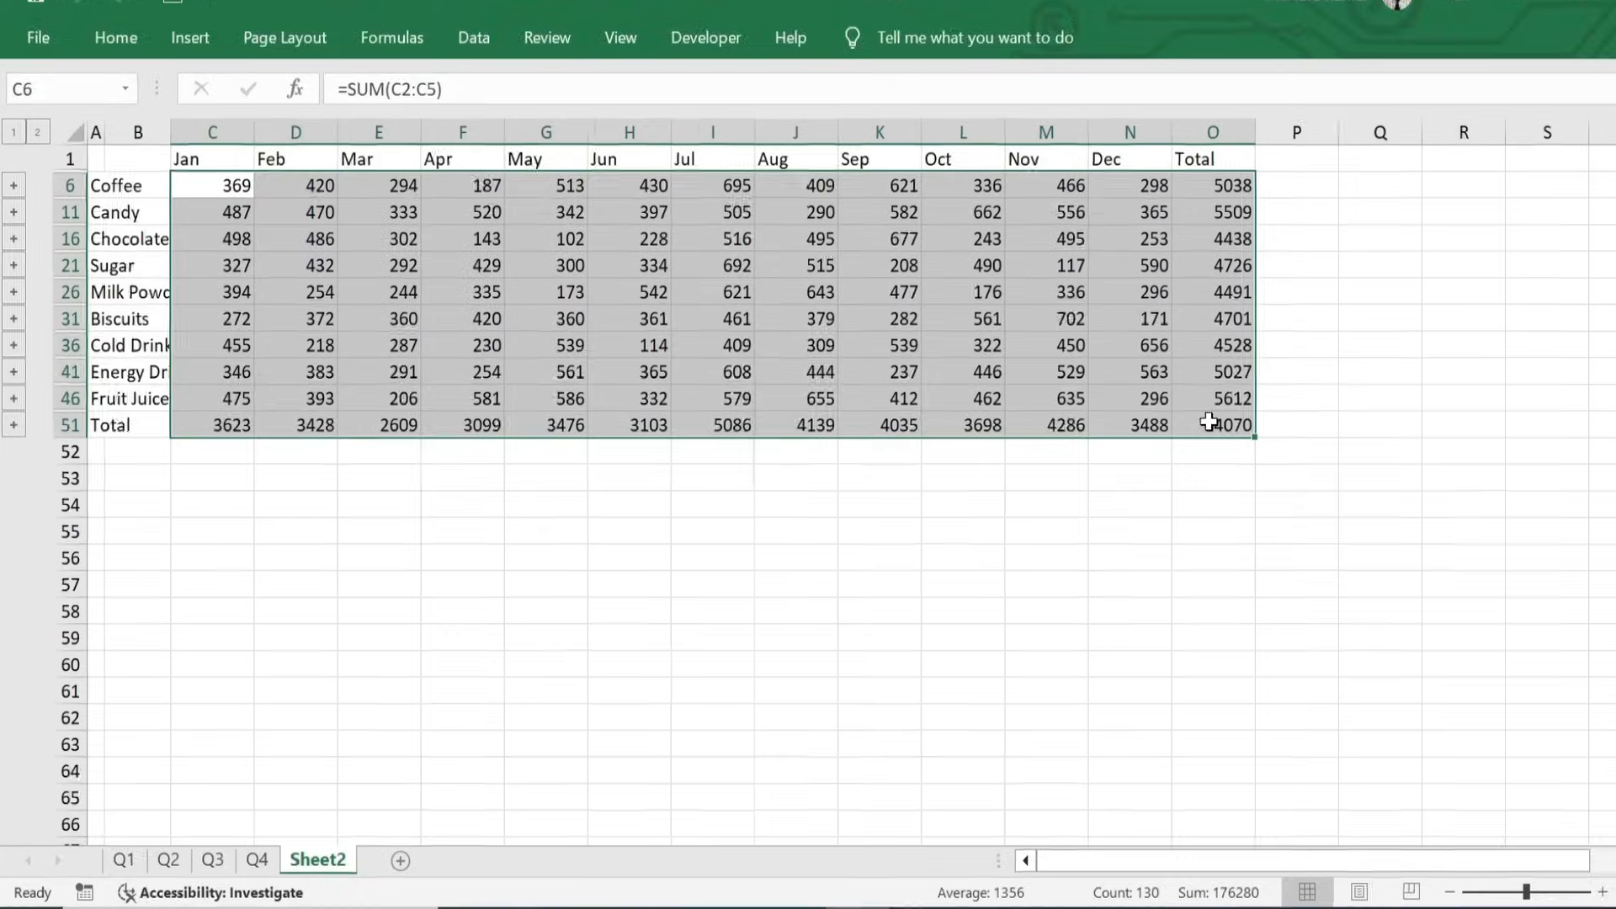
pyautogui.click(256, 134)
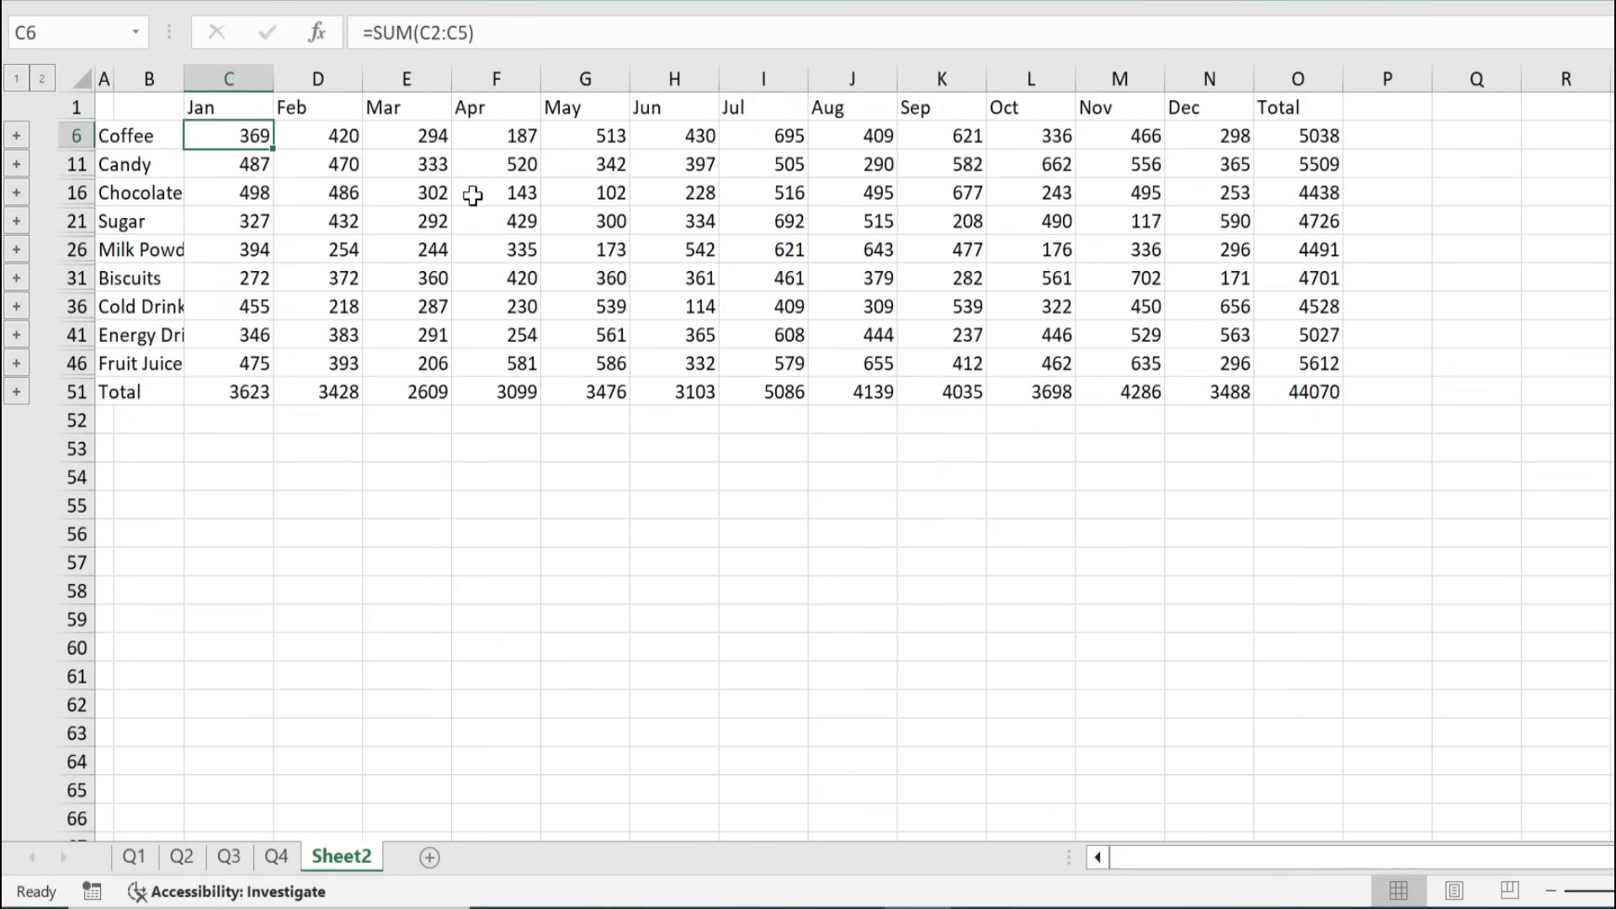
# - Set the January Coffee value in cell C4 of the Q1 sheet to 1369
pyautogui.click(131, 872)
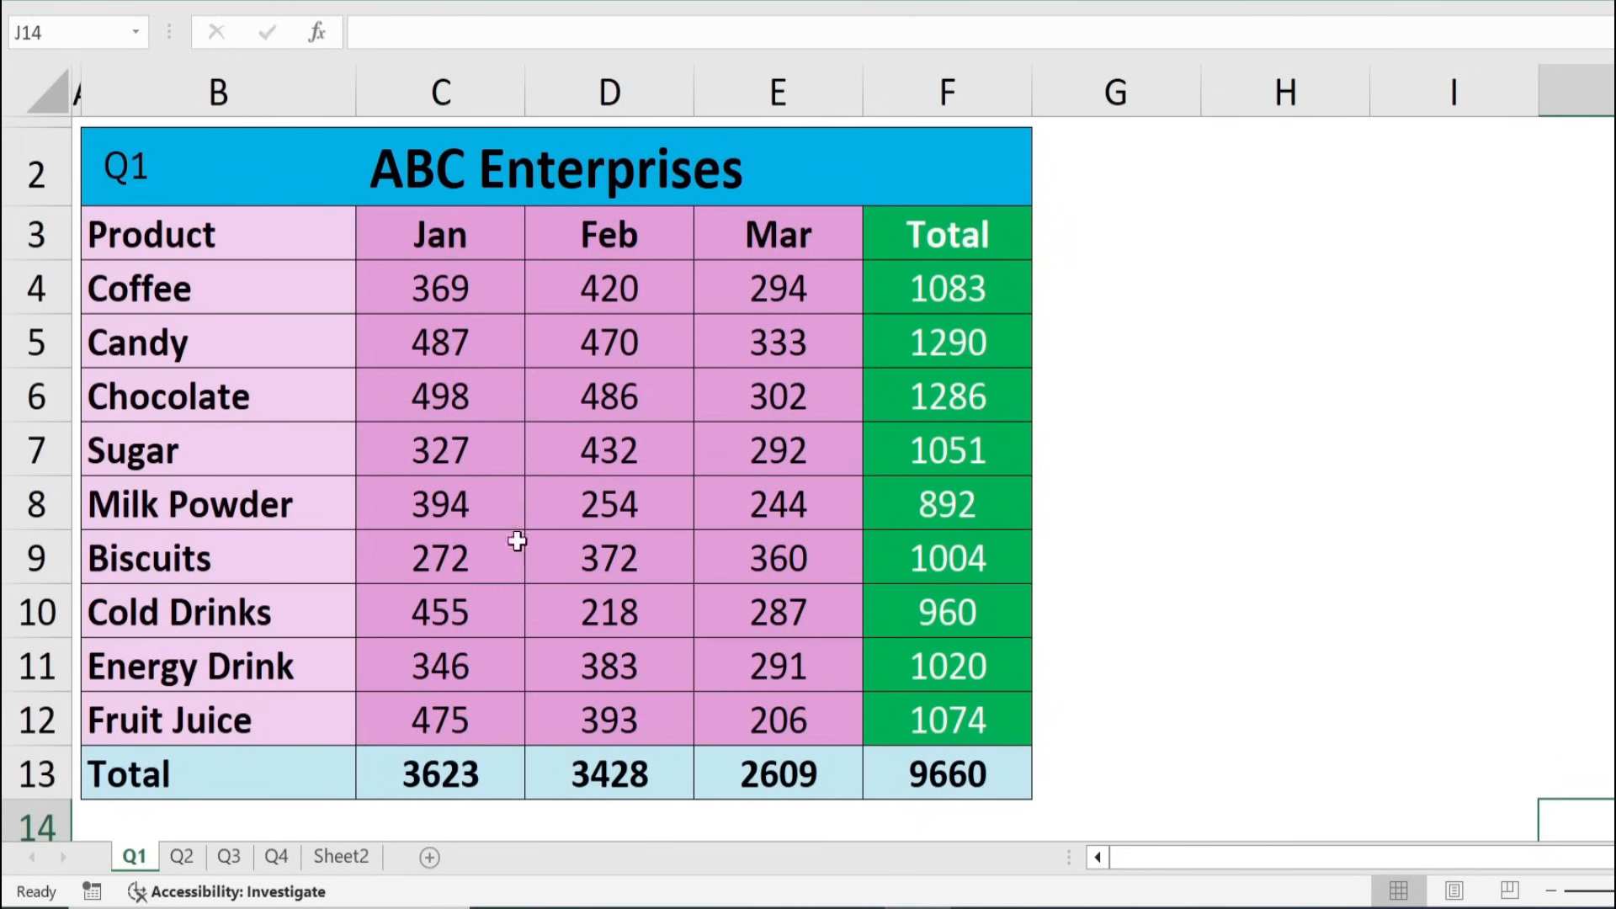
pyautogui.click(444, 305)
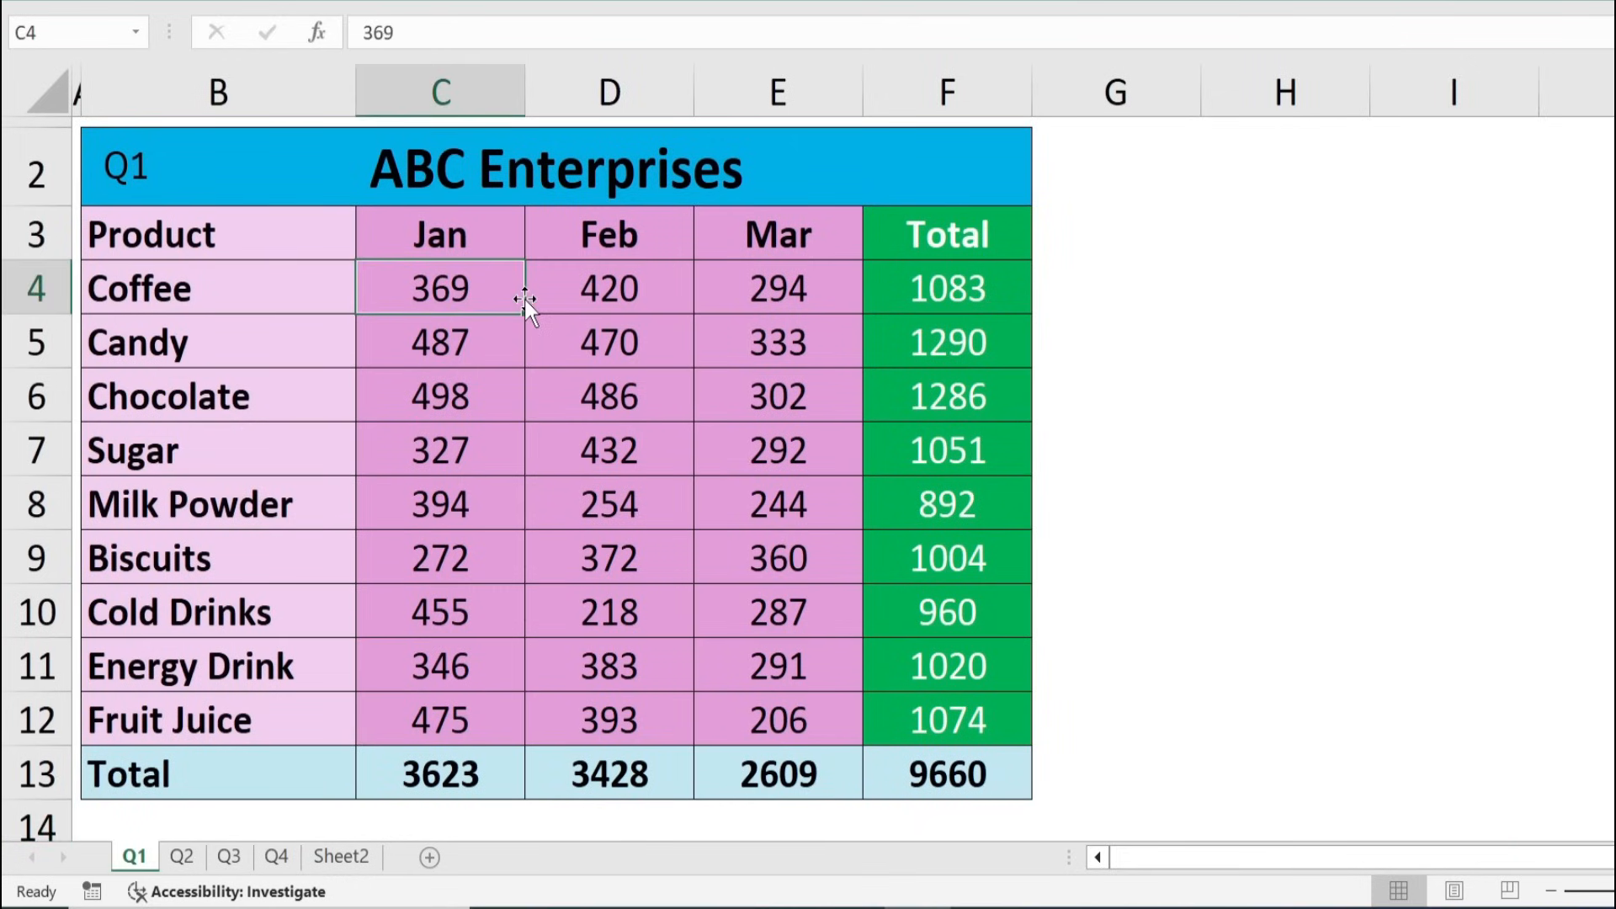
pyautogui.write('13')
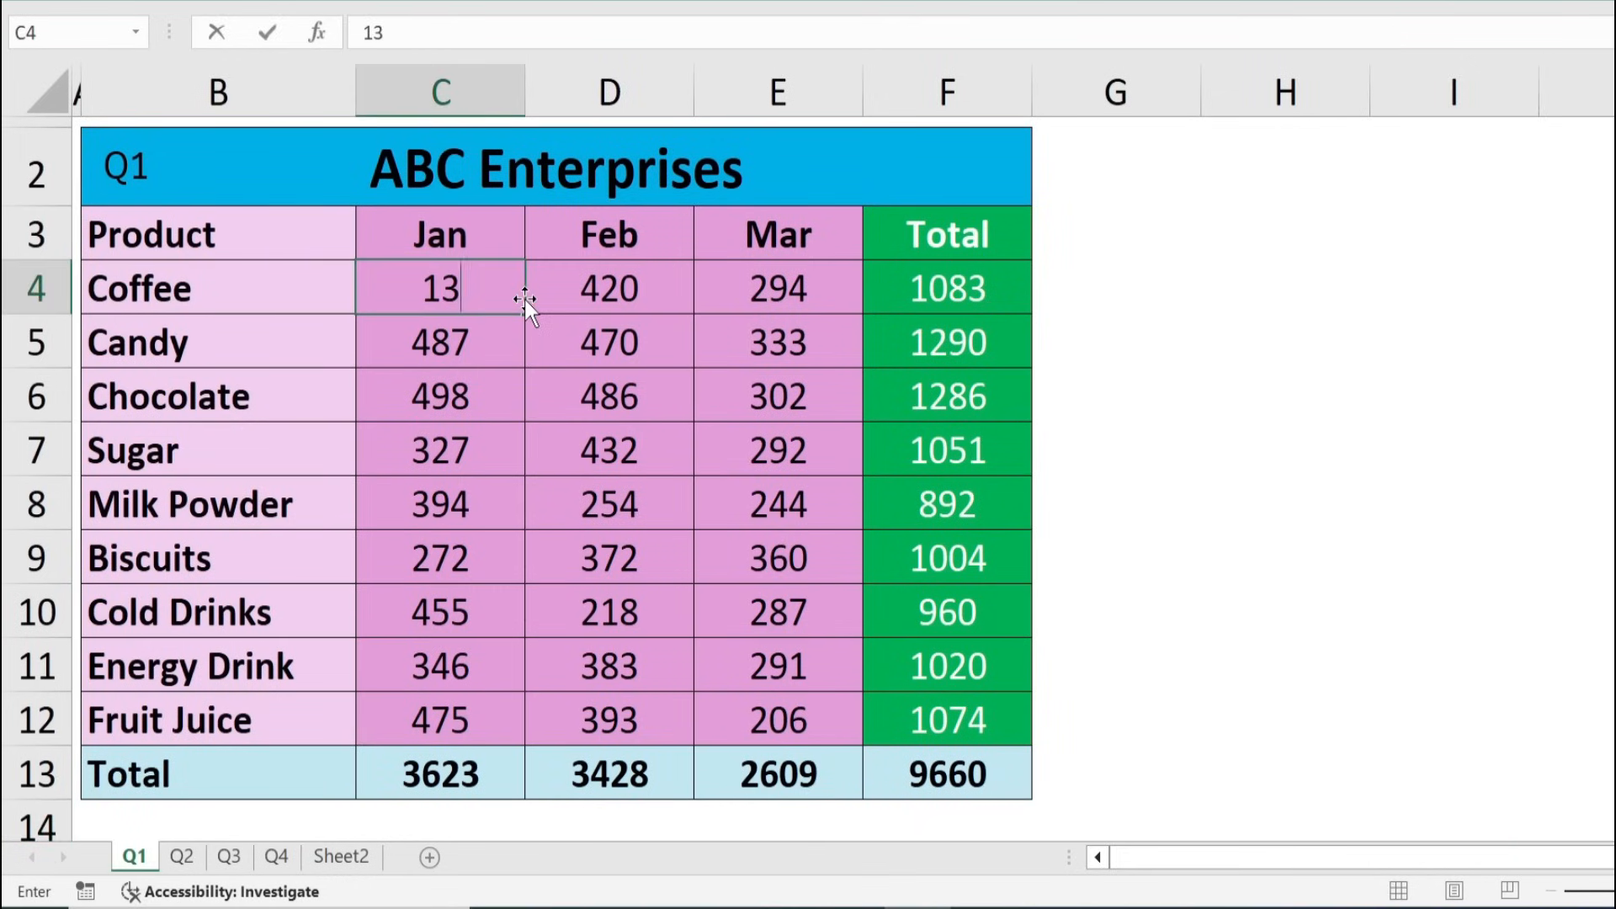
pyautogui.write('69')
pyautogui.press('Return')
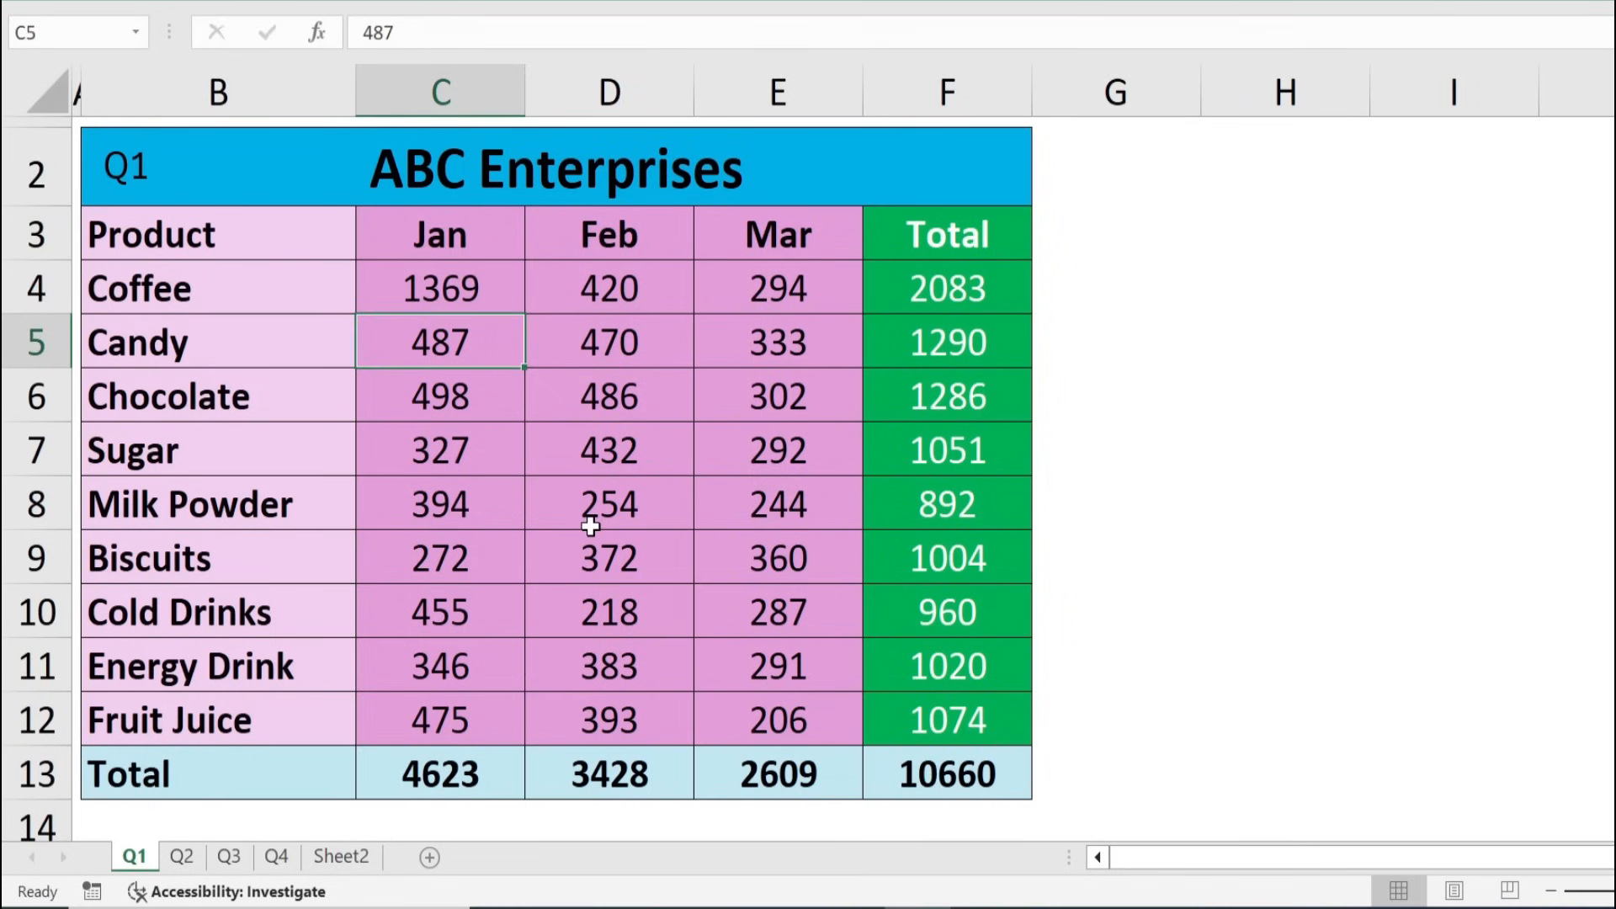
# - Apply the Classic 2 AutoFormat to the consolidated table on Sheet2
pyautogui.click(341, 856)
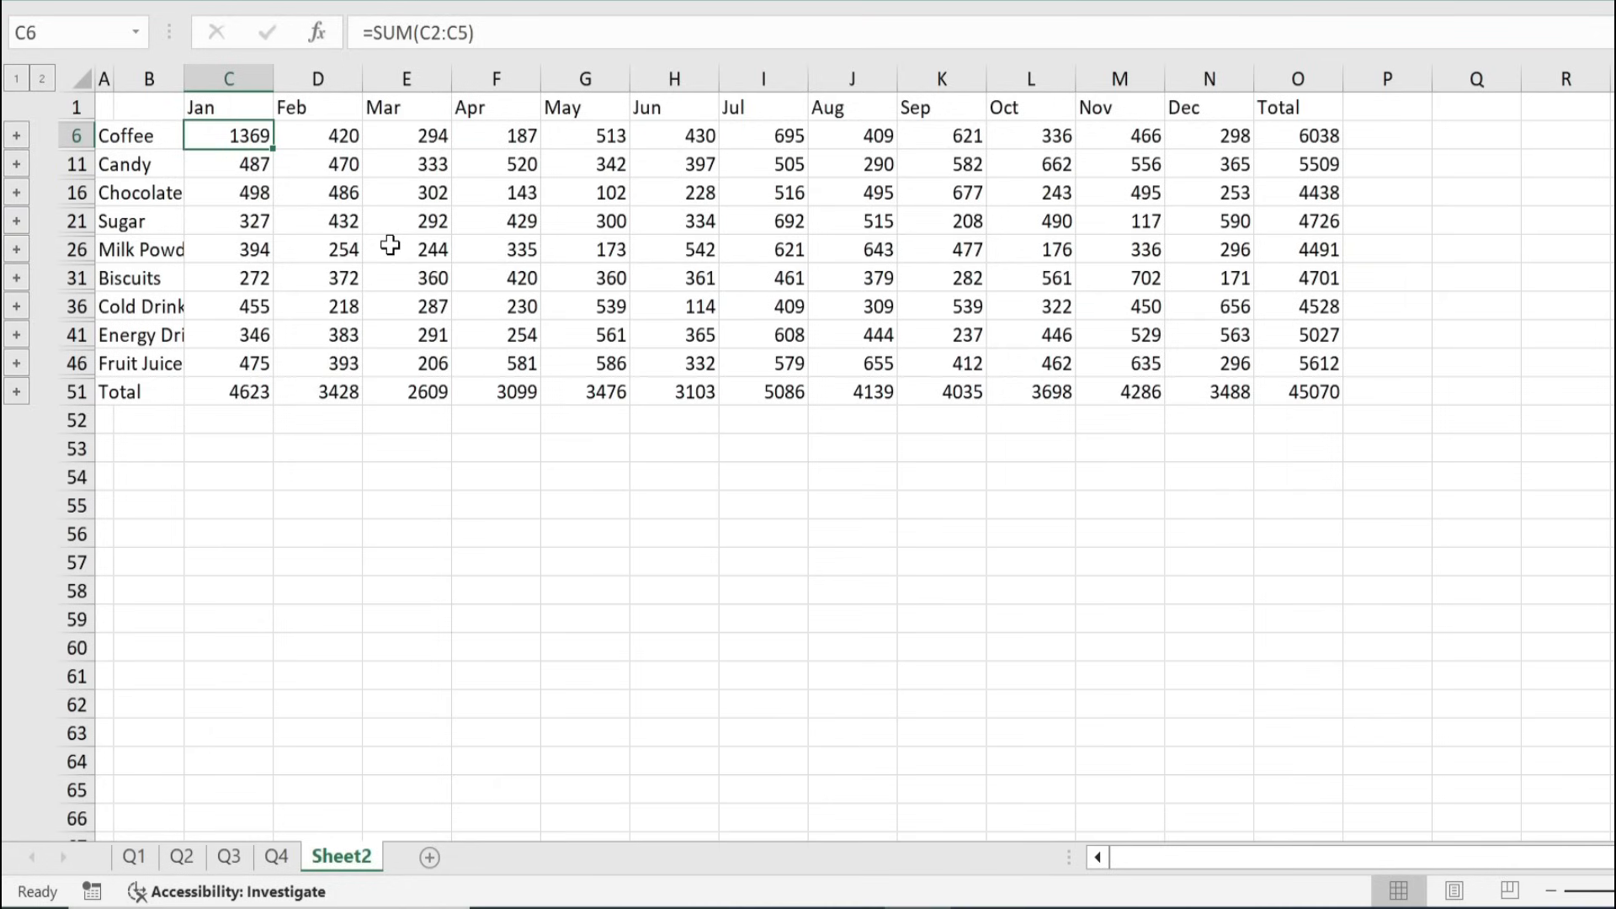
pyautogui.hotkey('alt', 'o')
pyautogui.press('a')
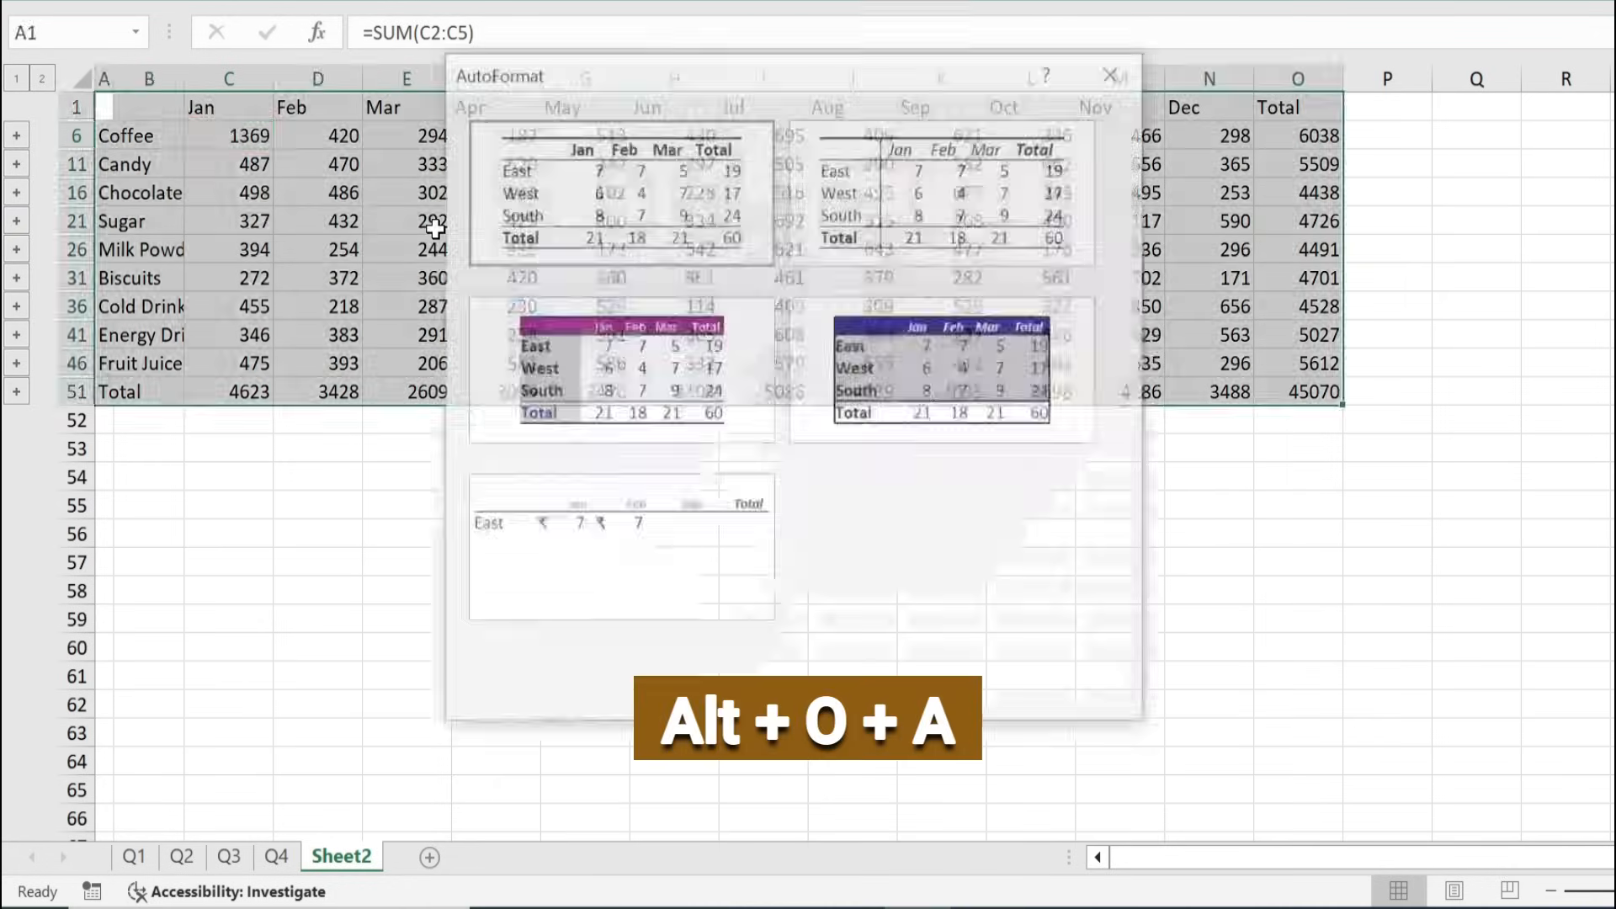
pyautogui.click(683, 372)
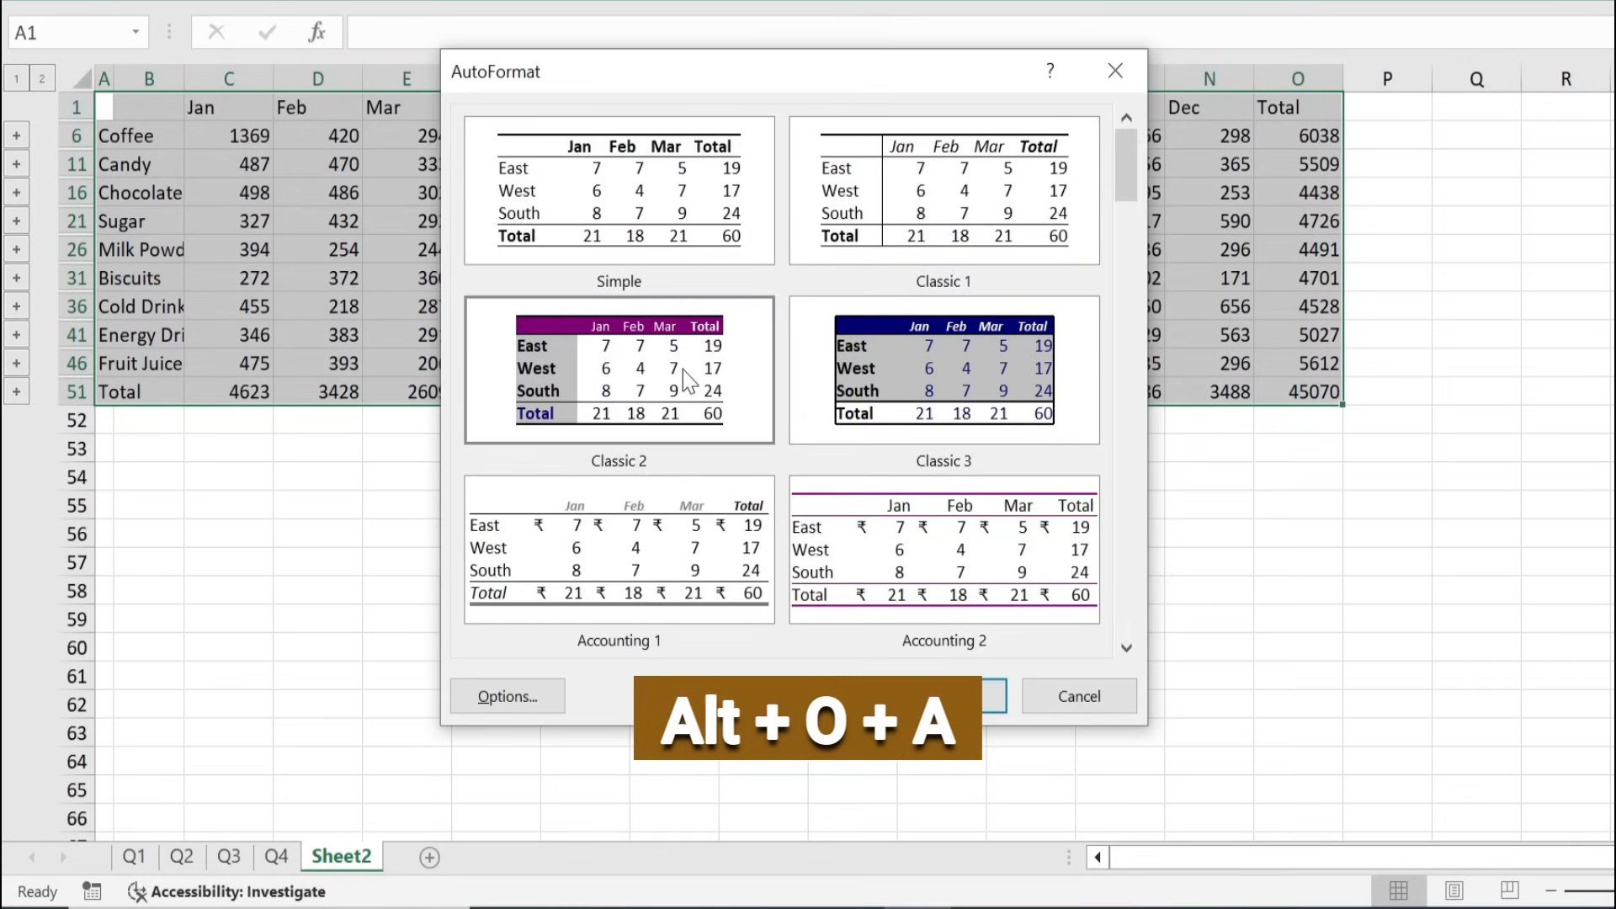
pyautogui.click(961, 722)
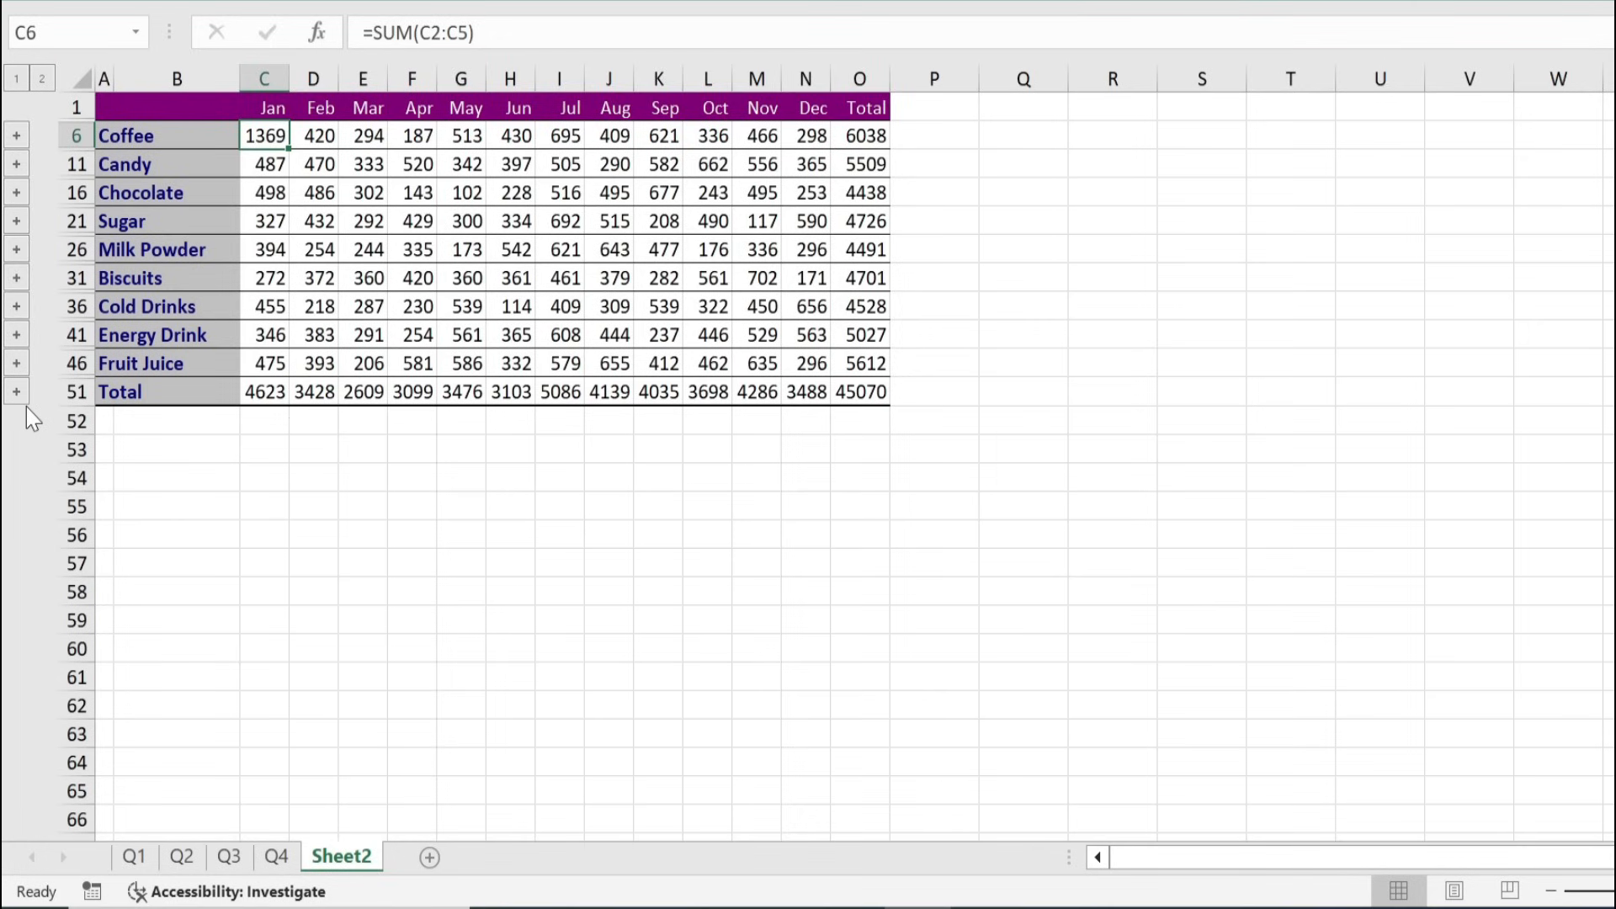
# - Expand the Coffee group, replace the labels of its four detail rows in B2:B5 with Coffee, and collapse it again
pyautogui.click(16, 135)
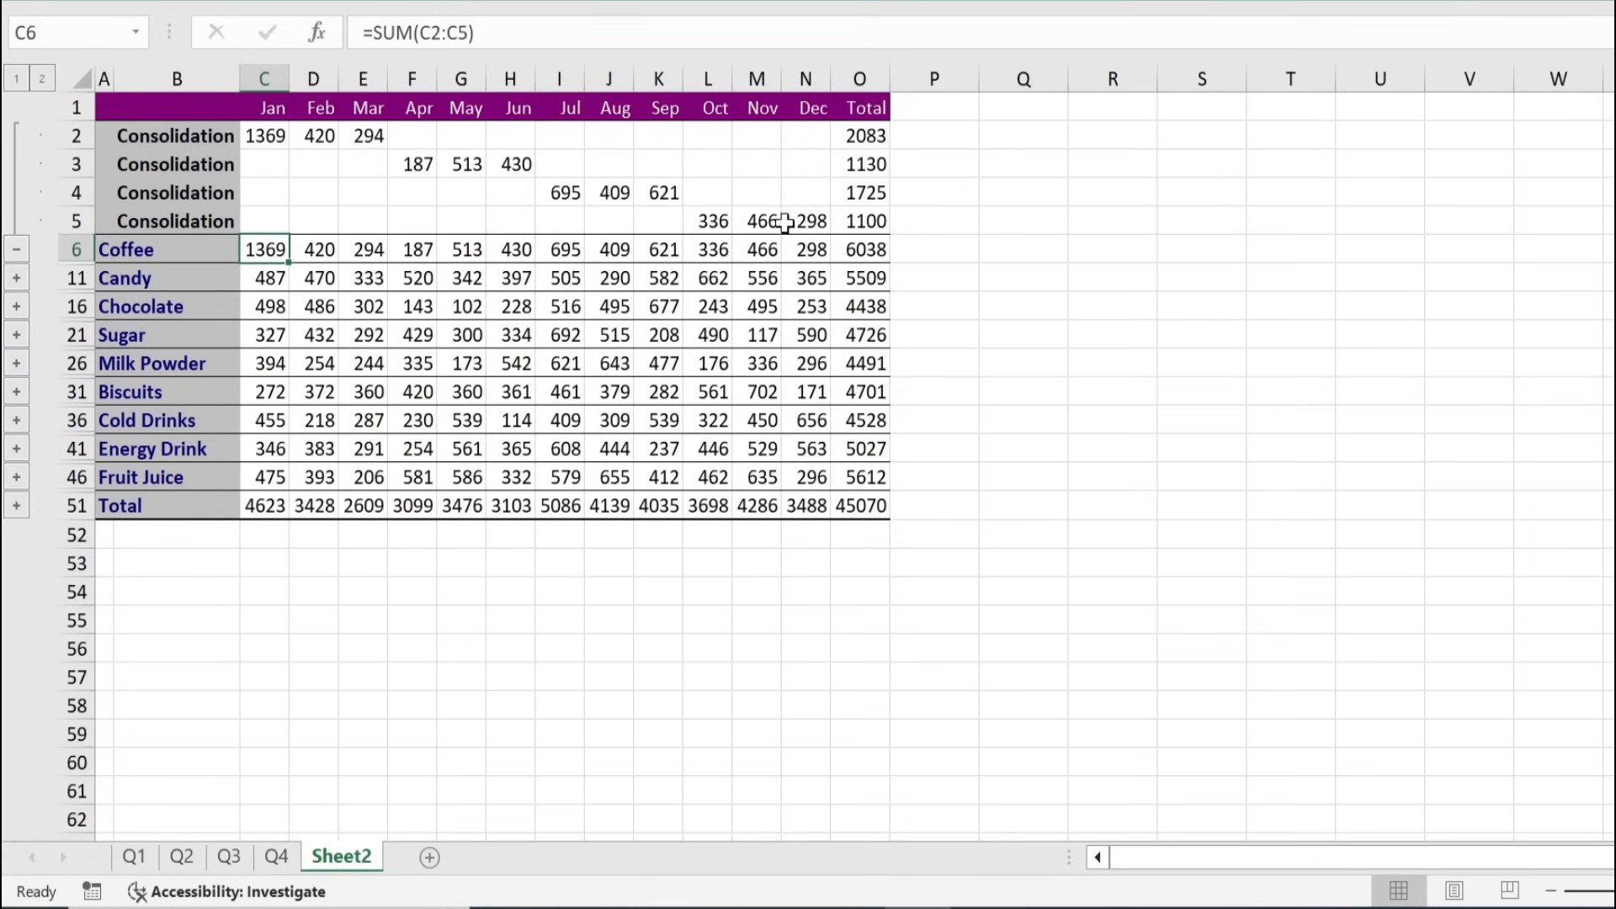
pyautogui.click(203, 148)
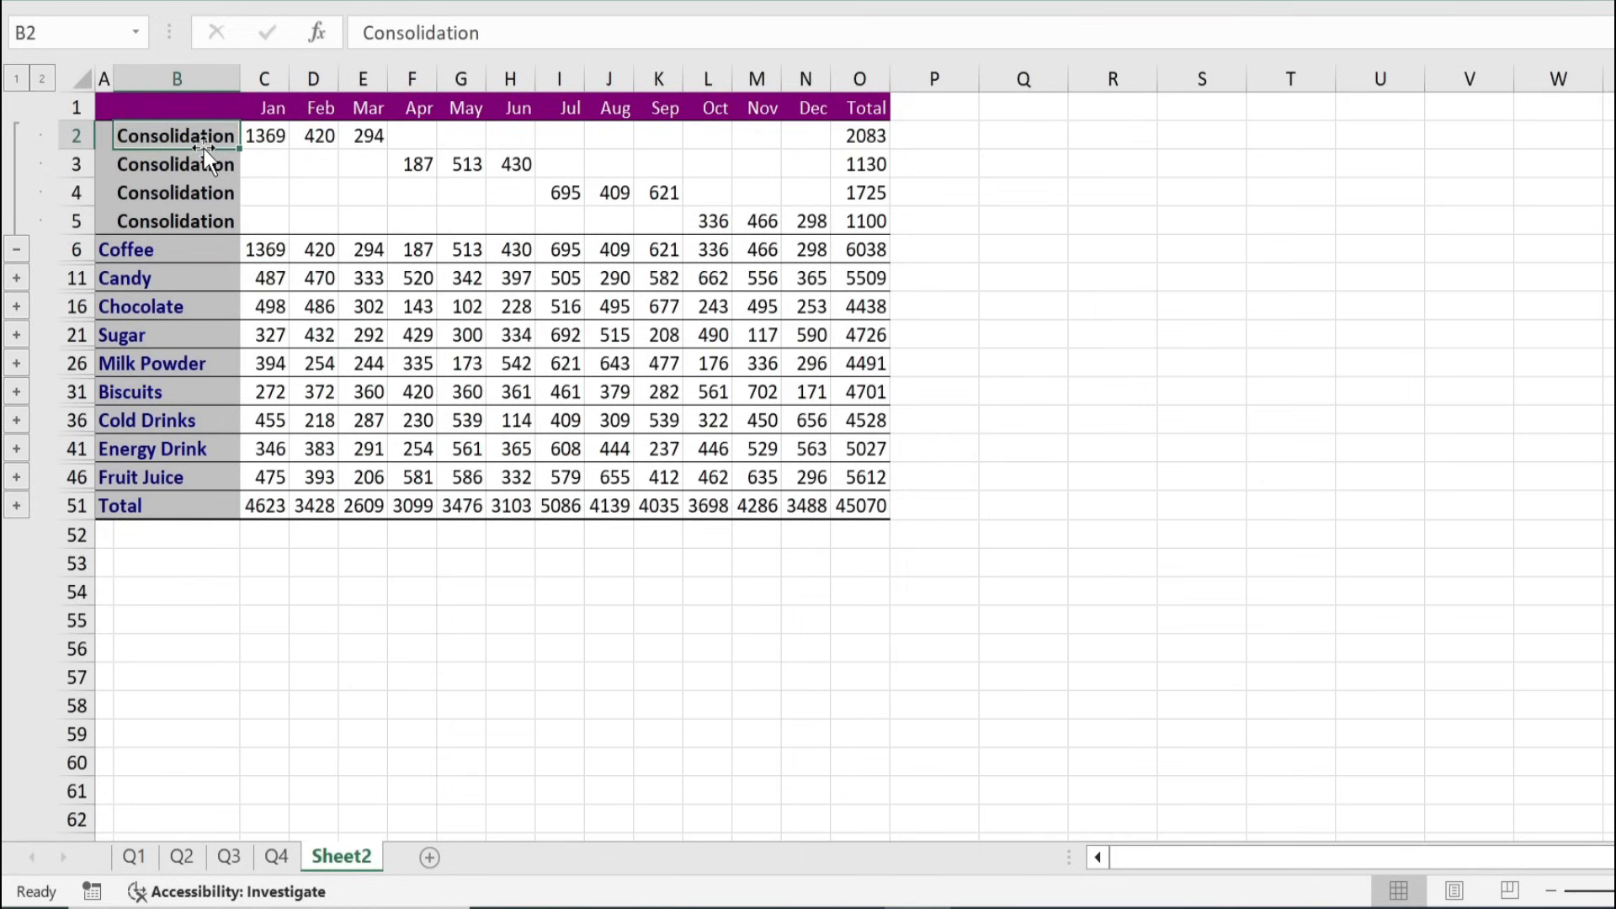
pyautogui.write('Coff')
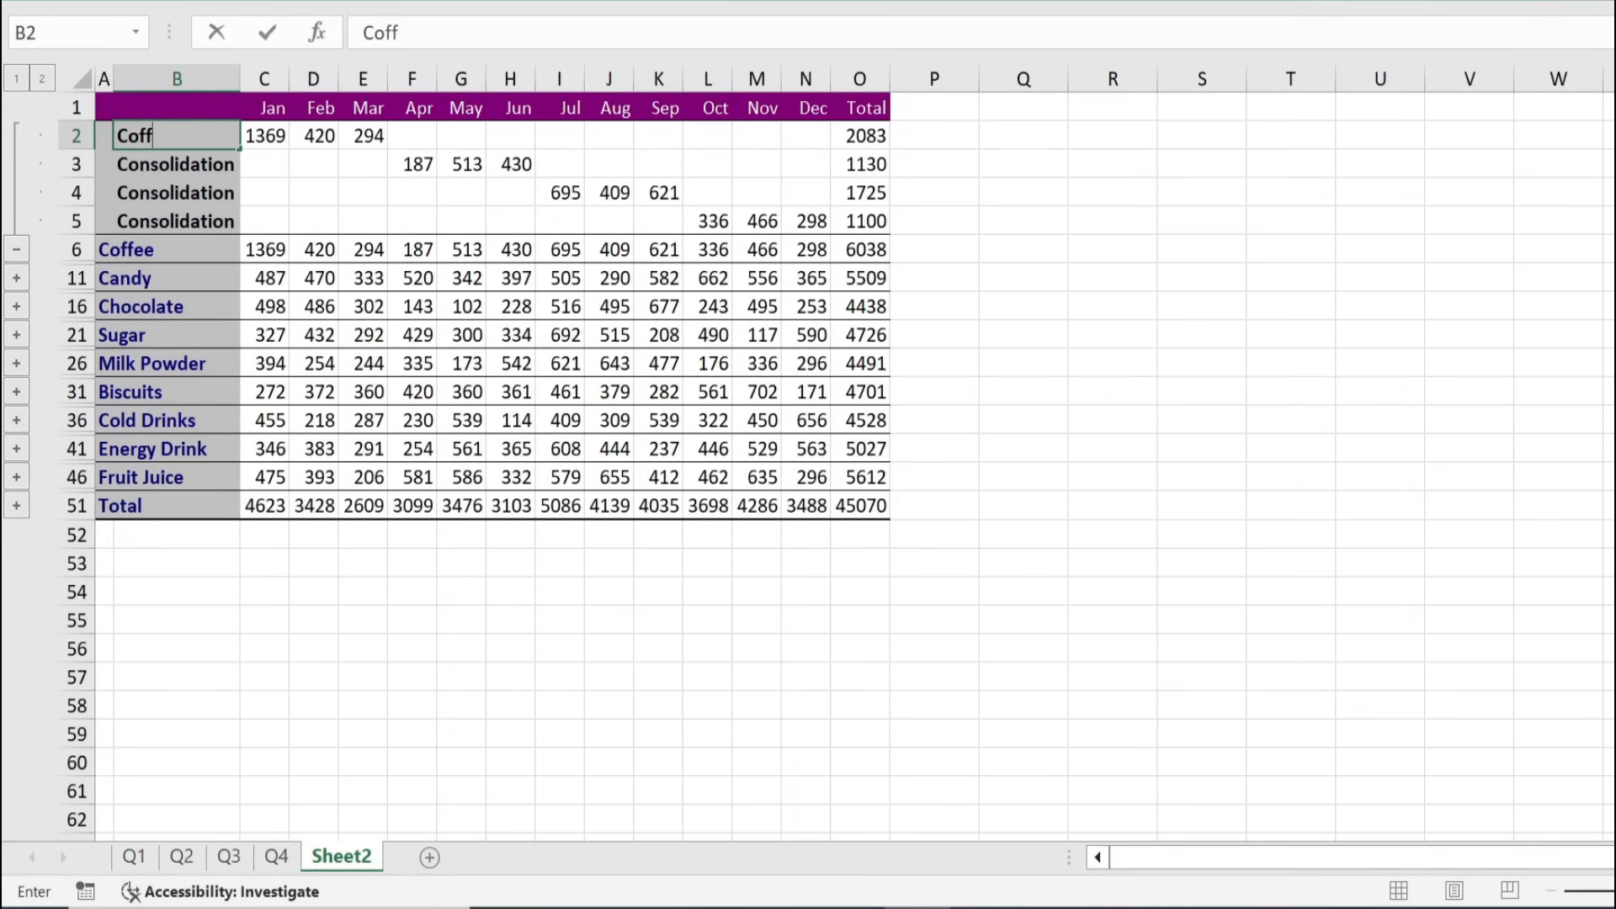
pyautogui.write('ee')
pyautogui.hotkey('ctrl', 'Return')
pyautogui.hotkey('ctrl', 'c')
pyautogui.moveTo(202, 164); pyautogui.dragTo(203, 220)
pyautogui.hotkey('ctrl', 'v')
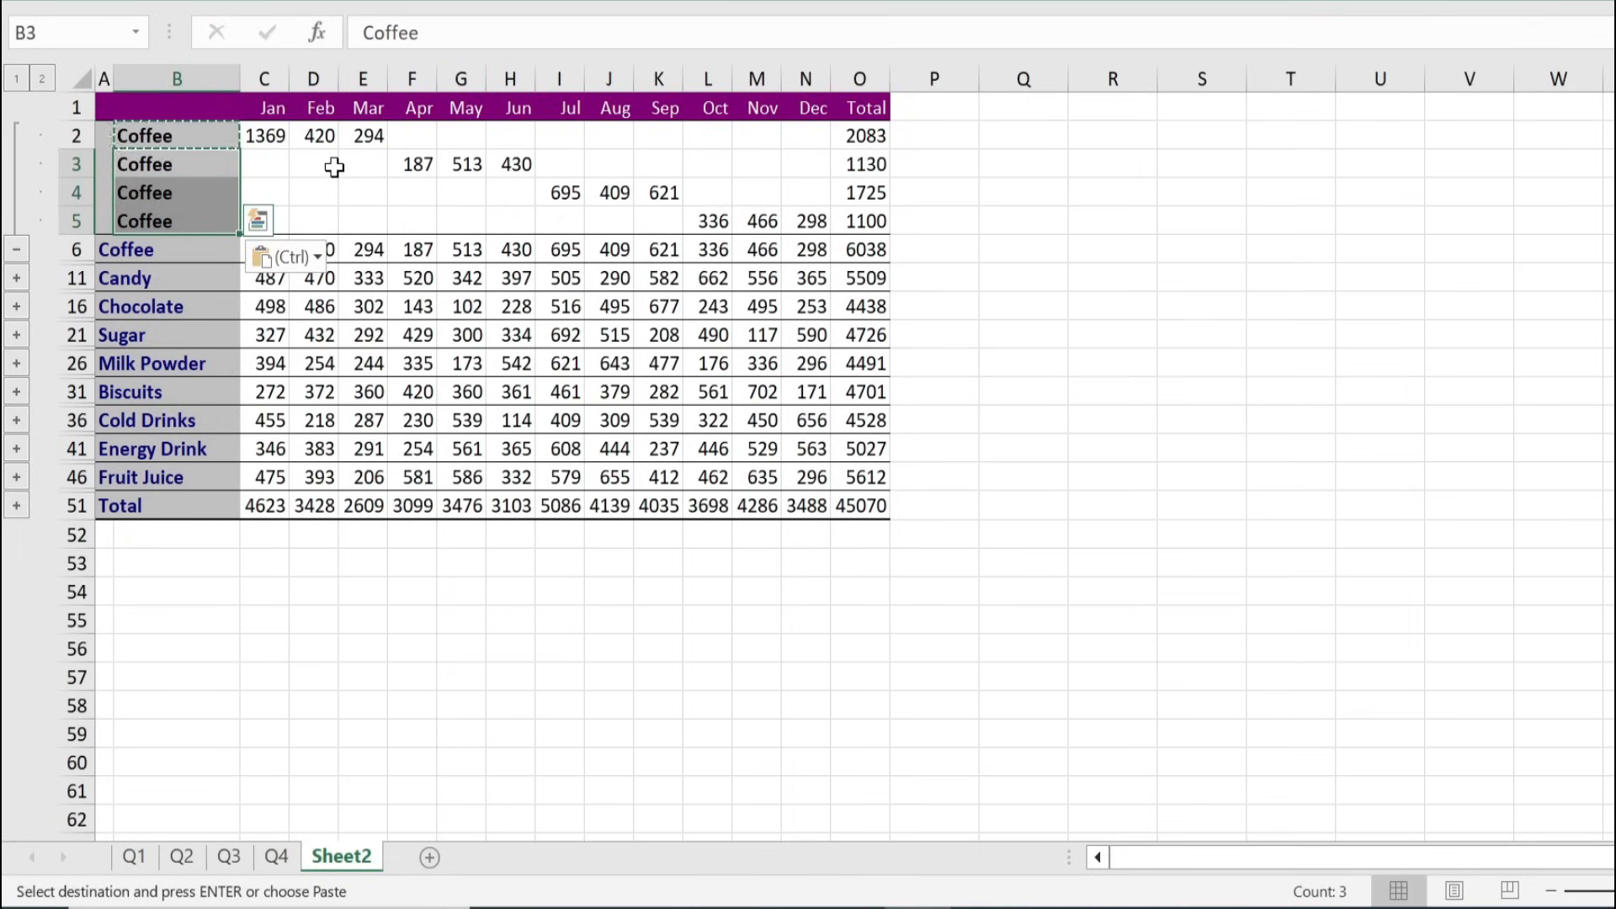
pyautogui.click(16, 250)
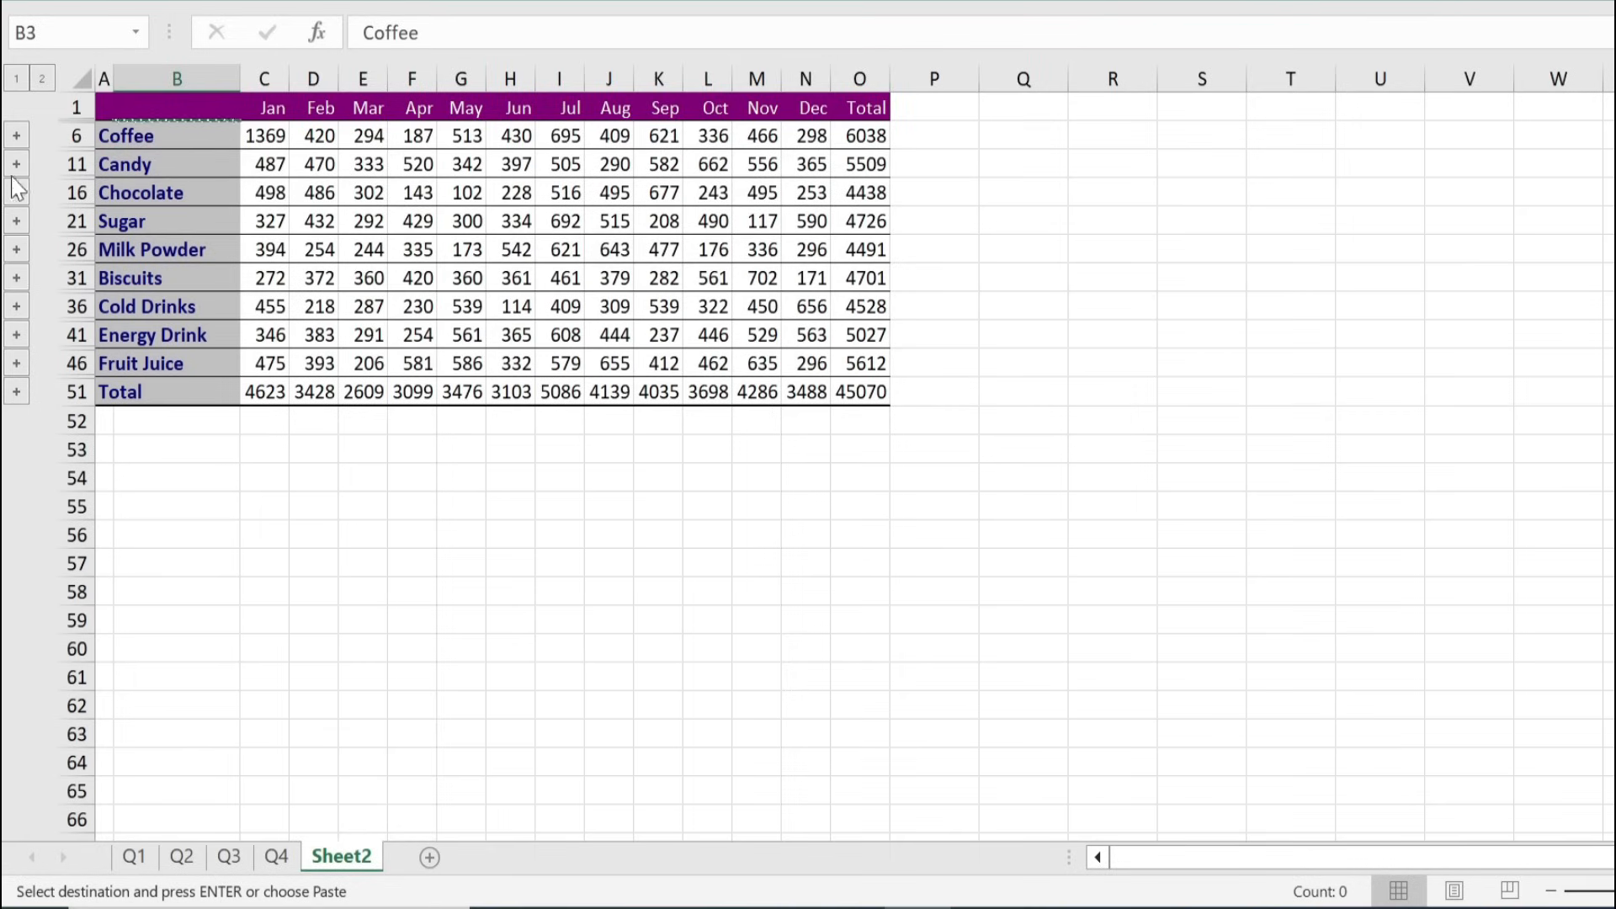
# - Expand the Coffee, Candy, Chocolate, Sugar and Milk Powder groups to show their quarterly detail rows
pyautogui.click(16, 136)
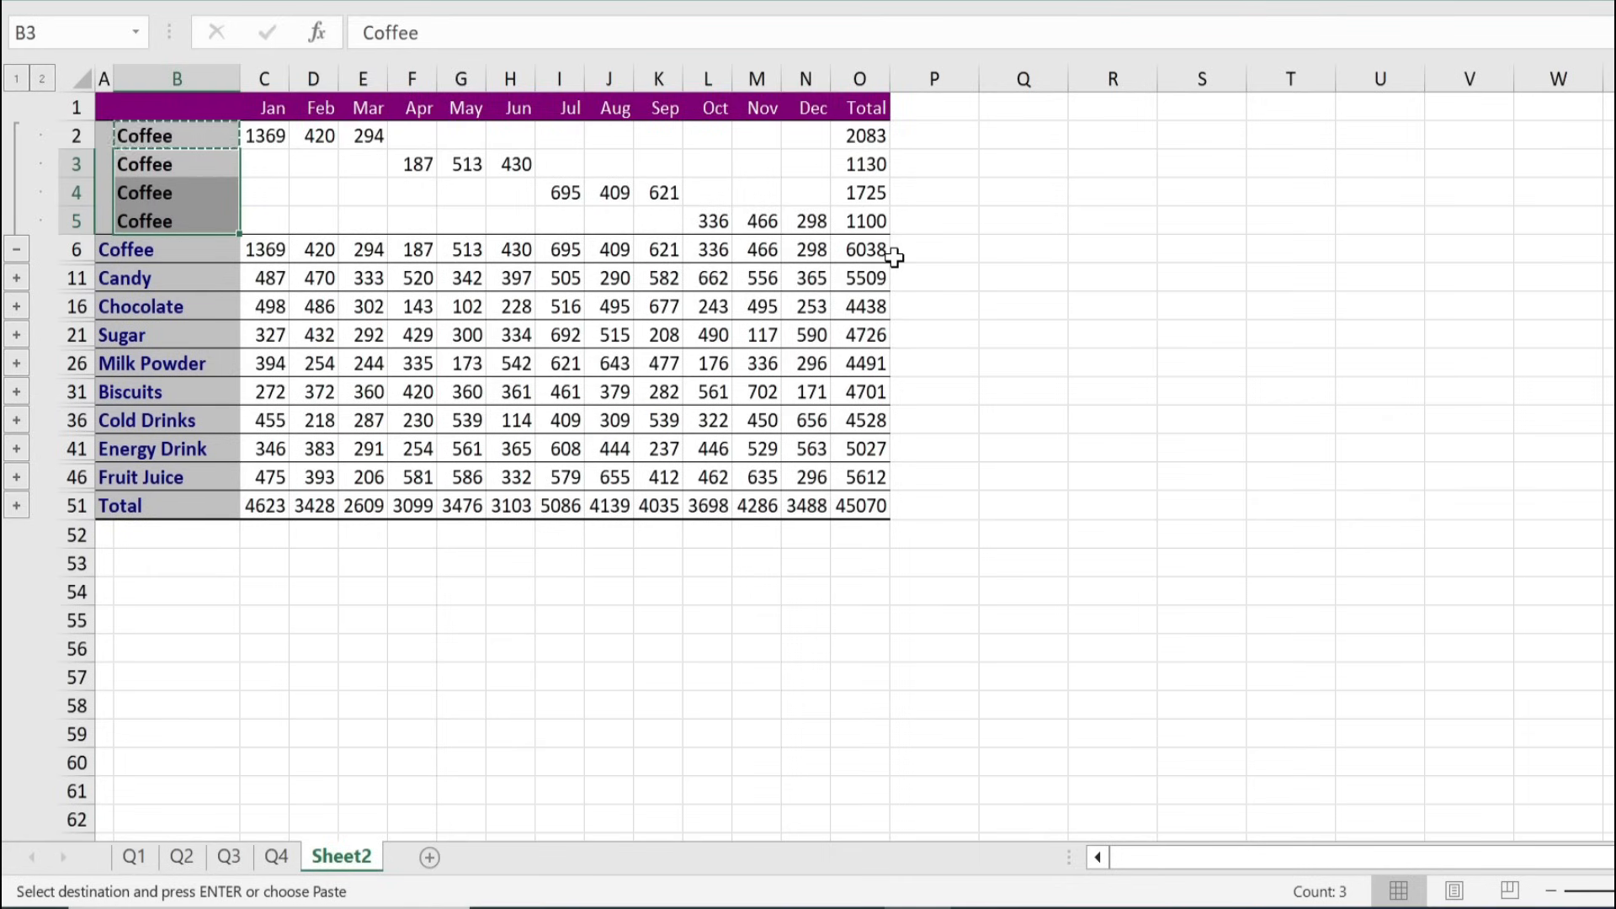
pyautogui.click(16, 277)
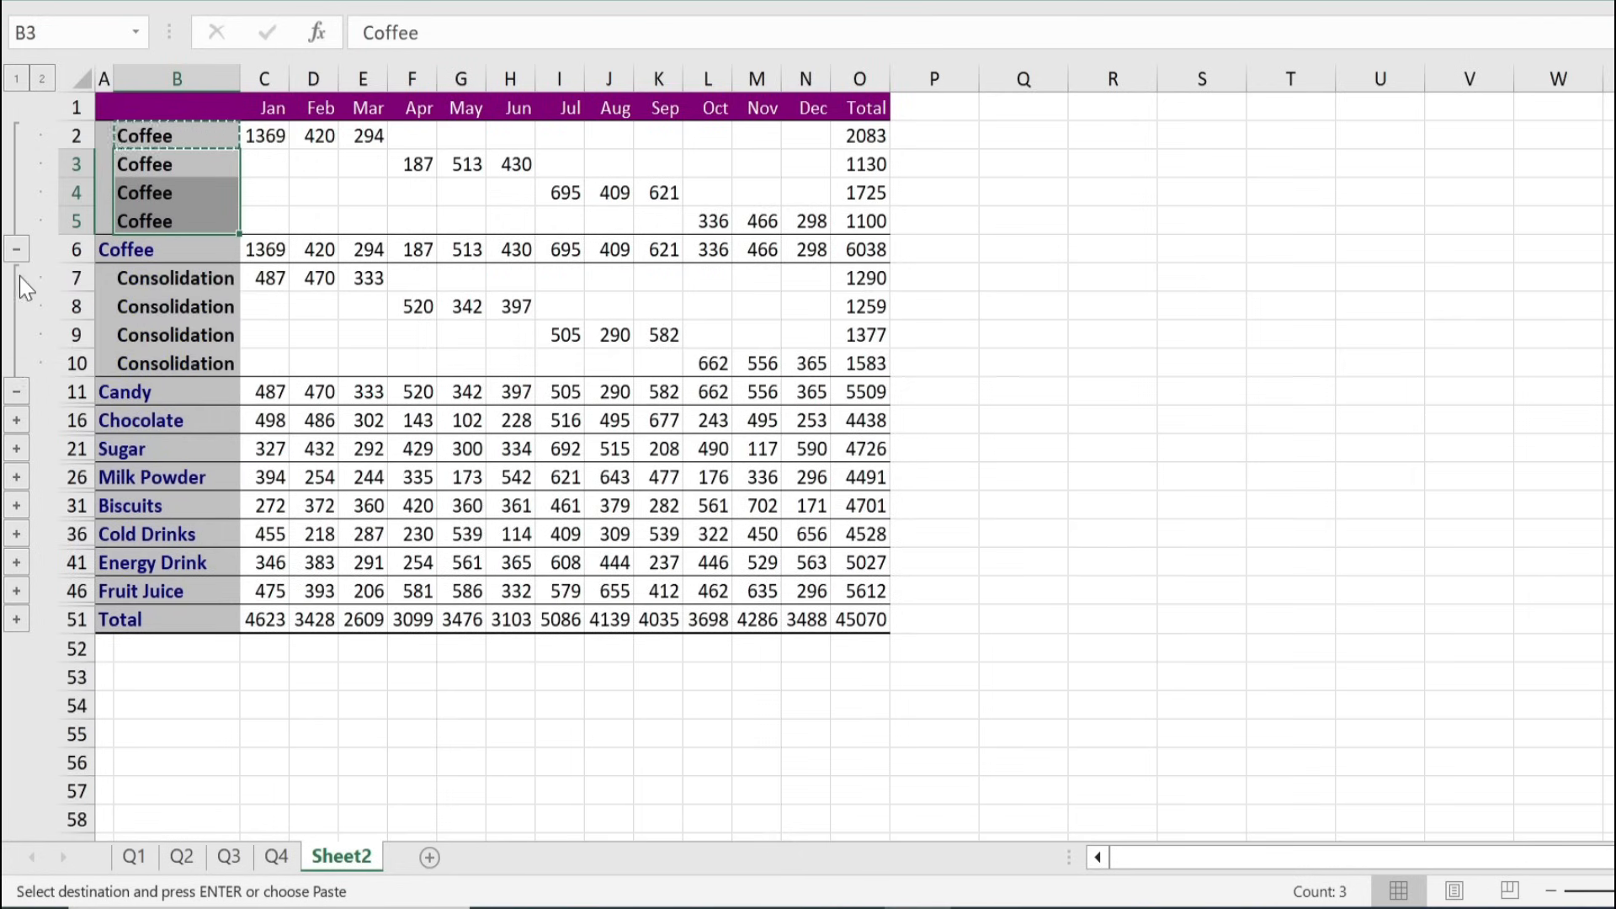
pyautogui.click(16, 420)
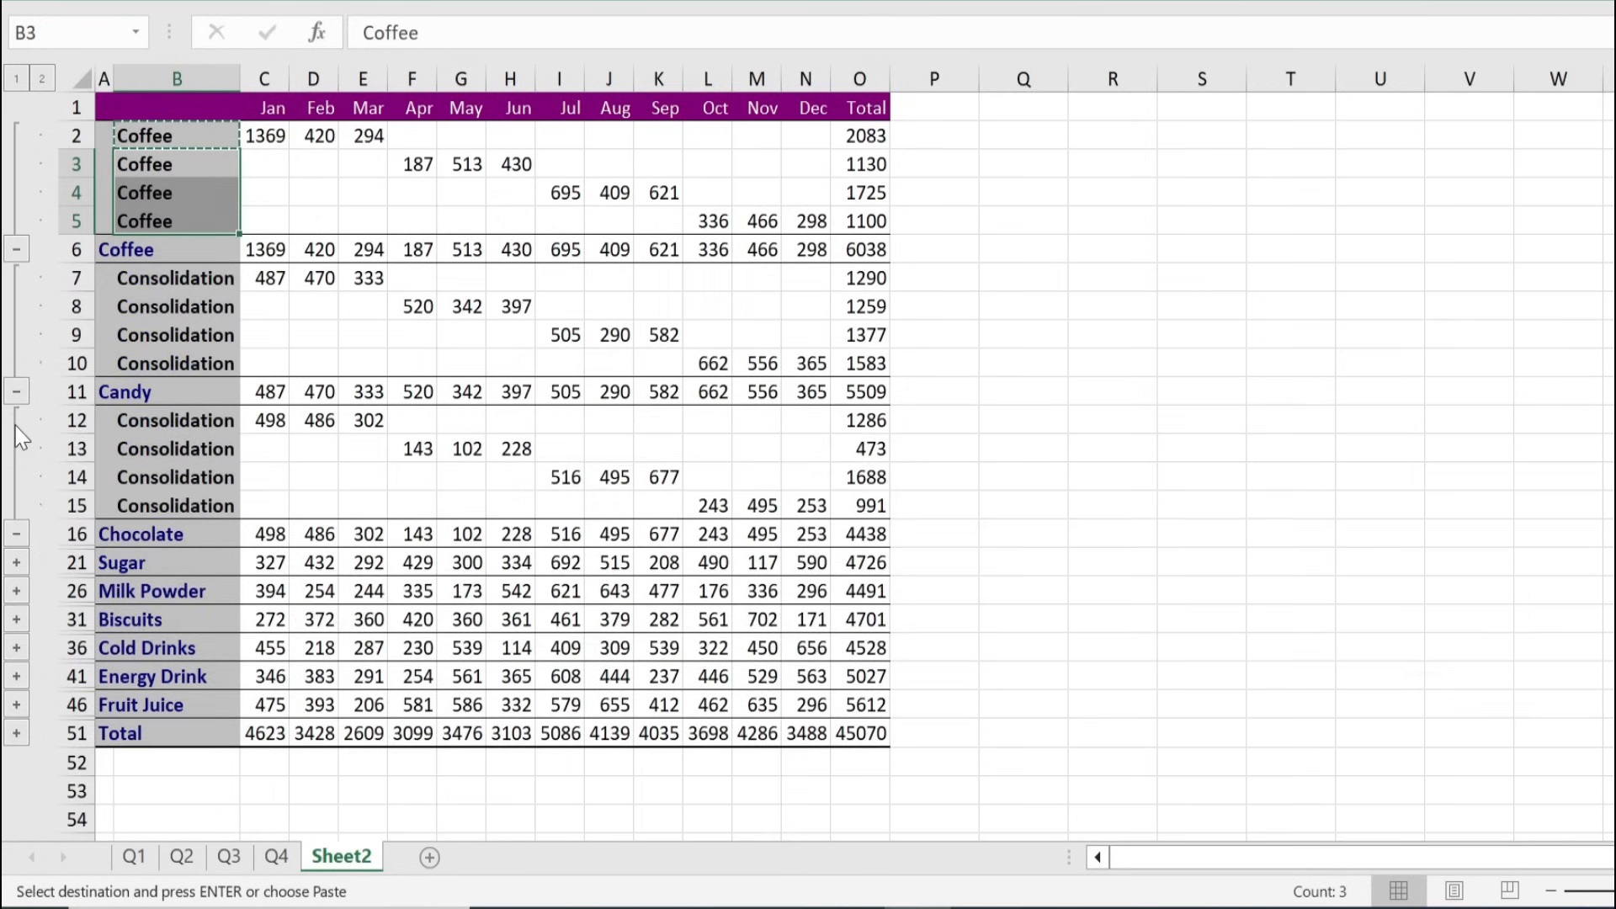
pyautogui.click(17, 562)
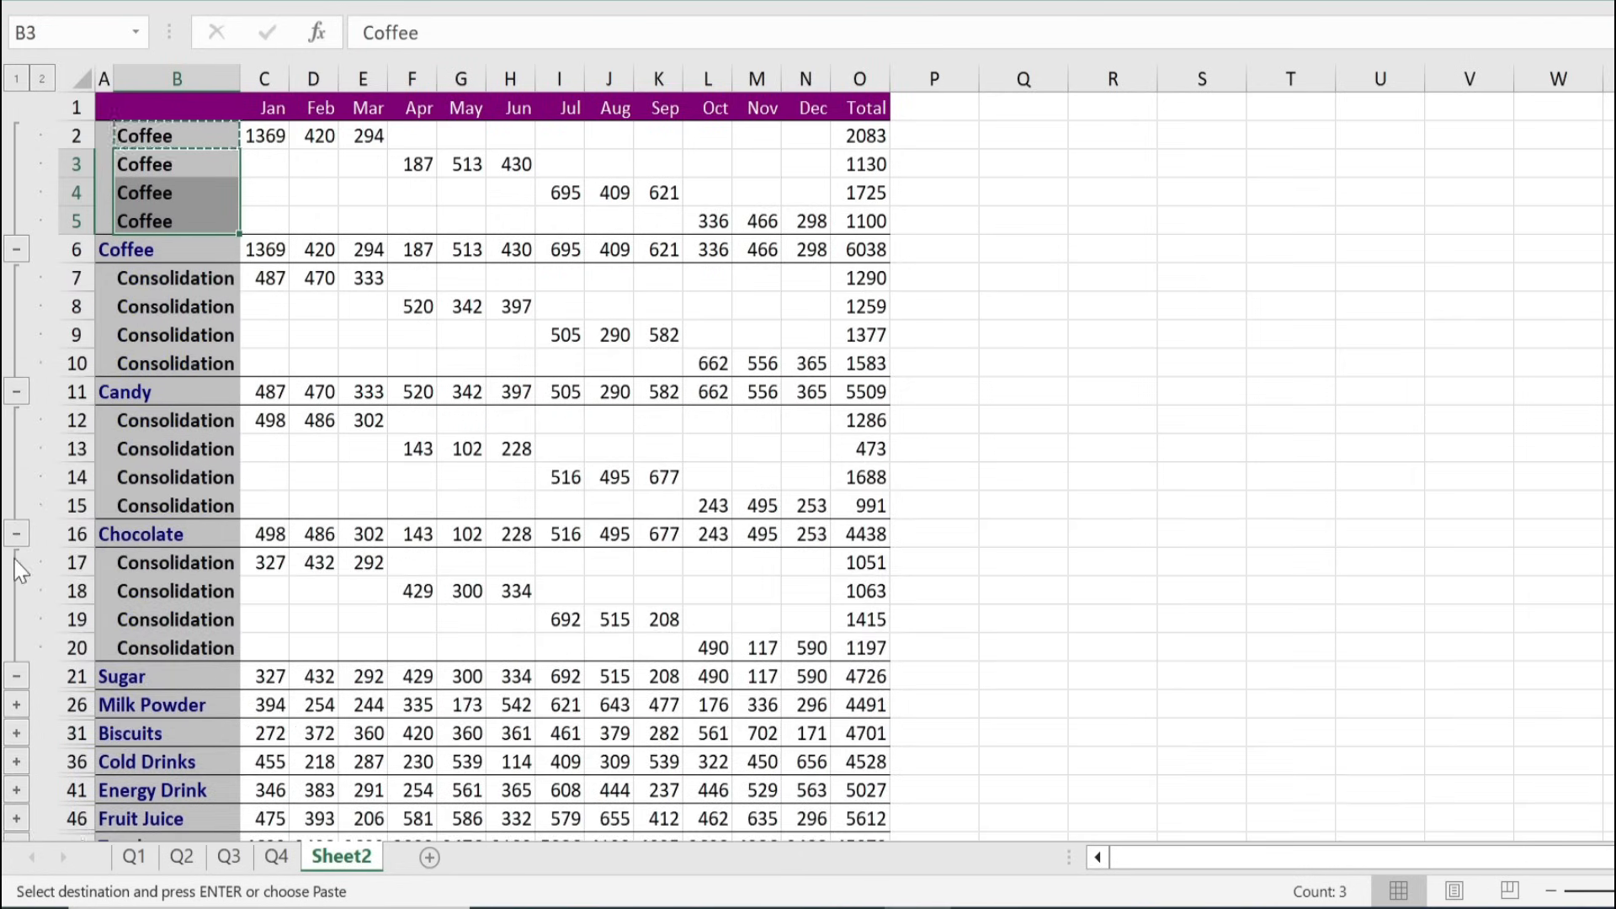
pyautogui.click(17, 705)
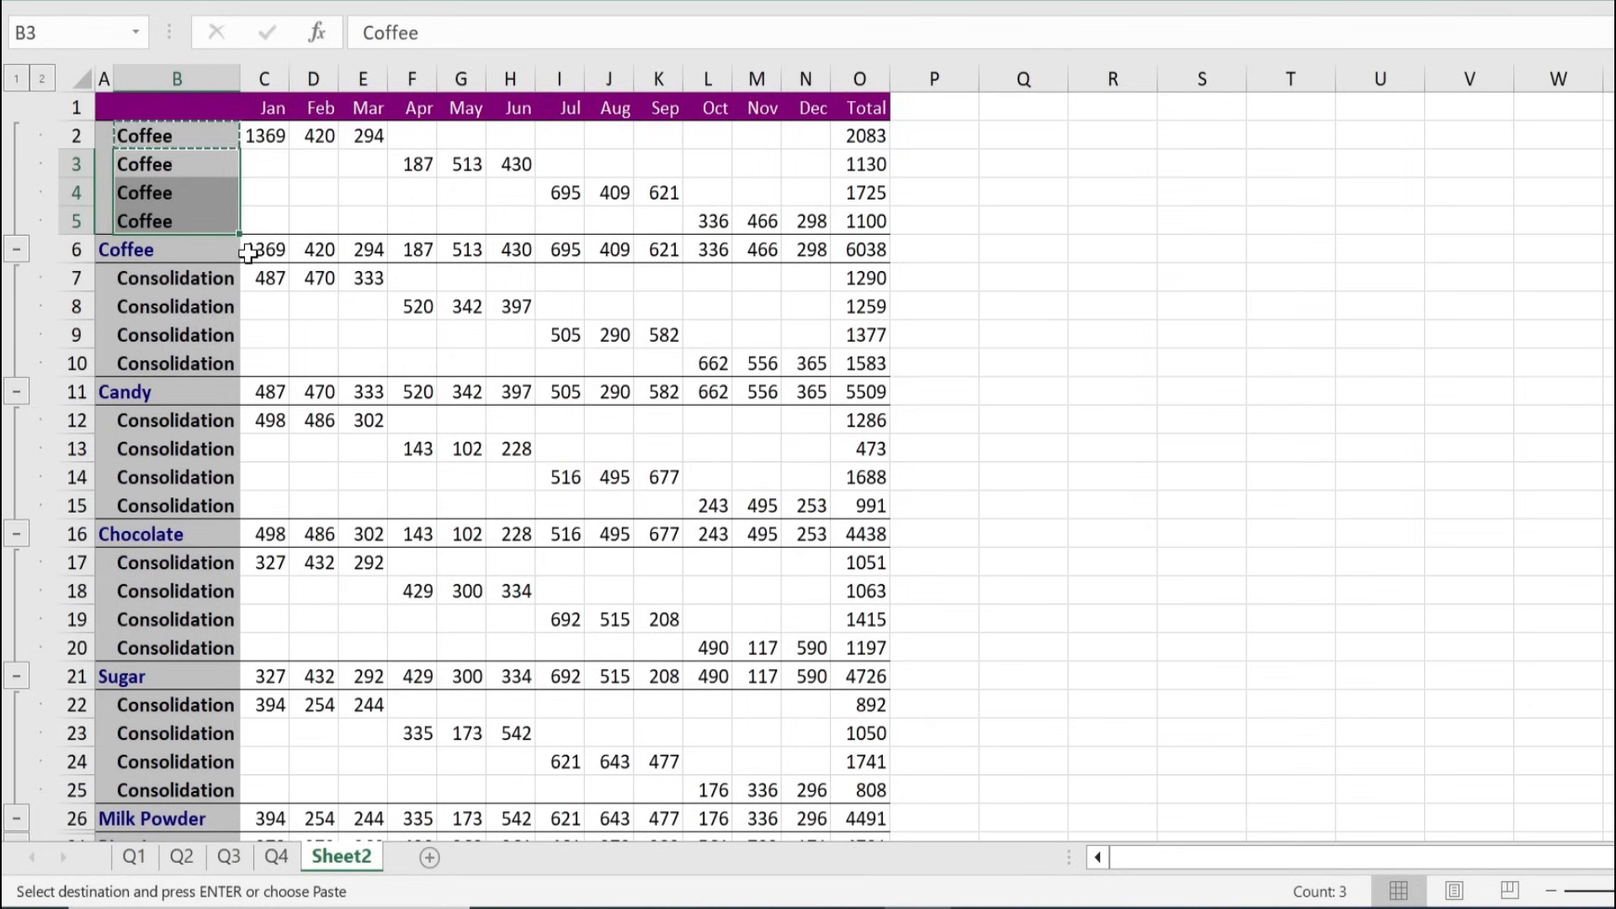
# - Replace the labels of the four Candy detail rows in B7:B10 with Candy
pyautogui.click(167, 286)
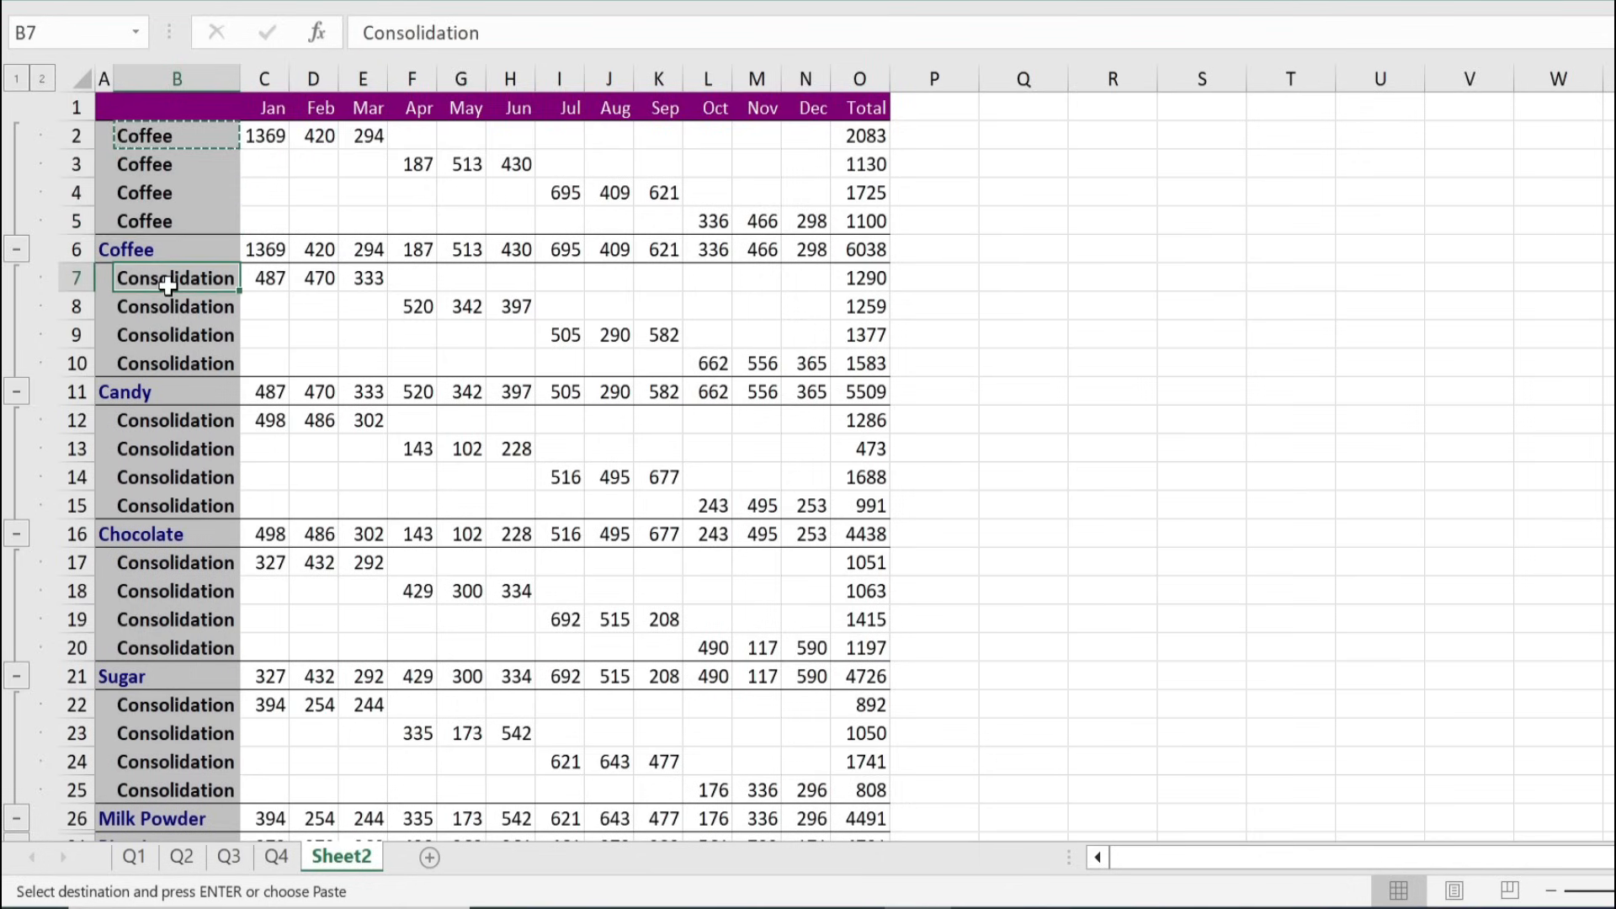
pyautogui.write('Candy')
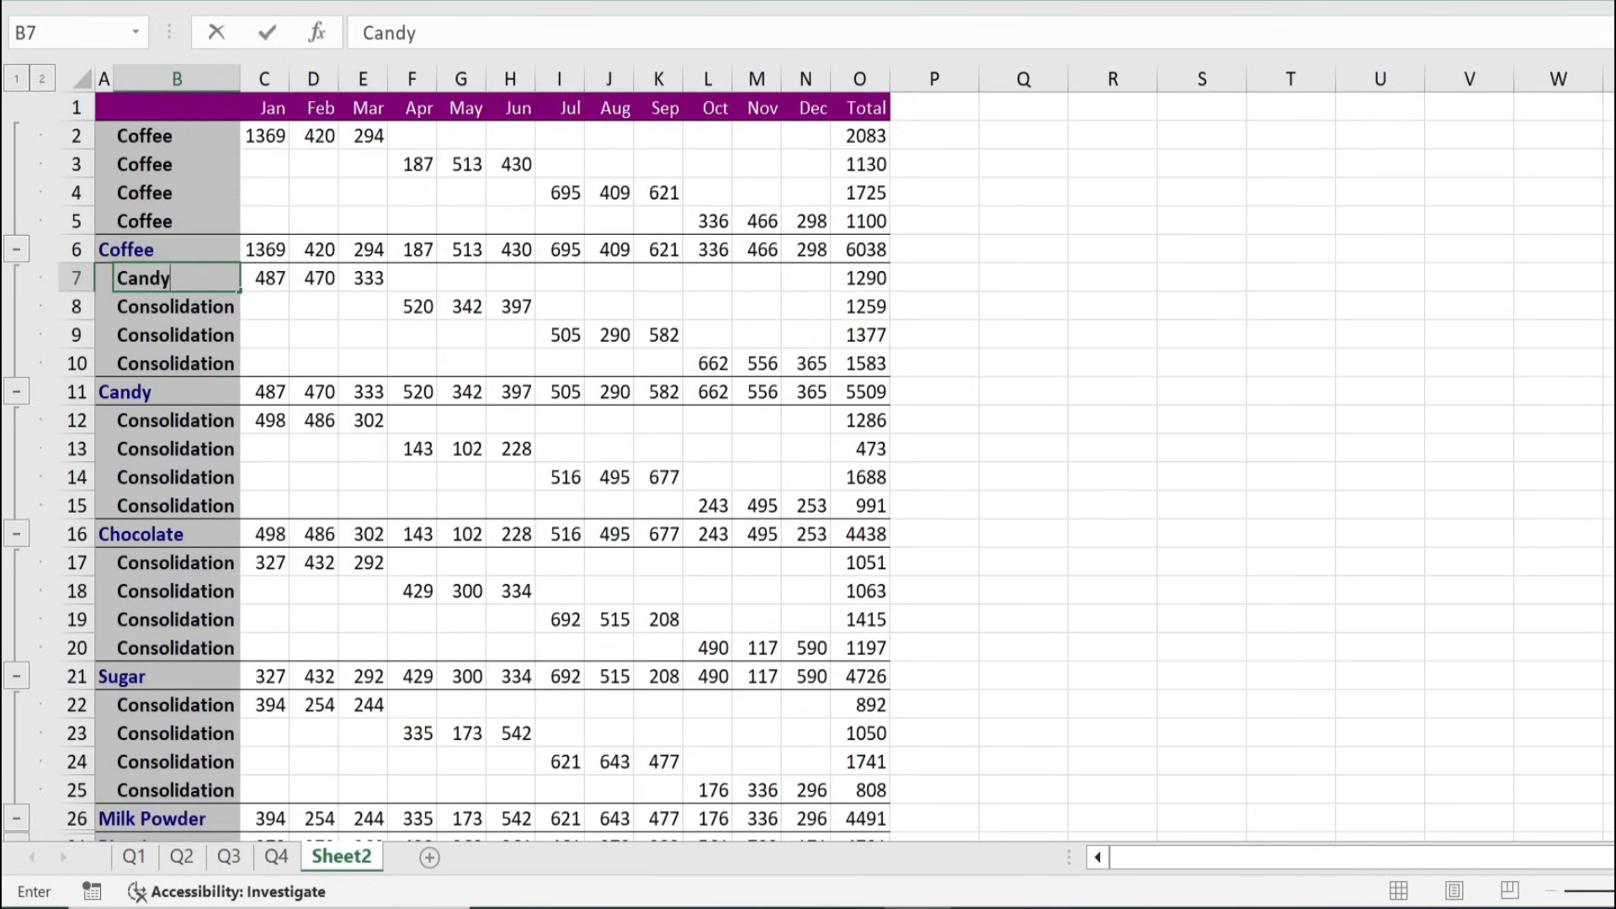
pyautogui.press('Return')
pyautogui.hotkey('ctrl', 'c')
pyautogui.moveTo(167, 306); pyautogui.dragTo(168, 364)
pyautogui.hotkey('ctrl', 'v')
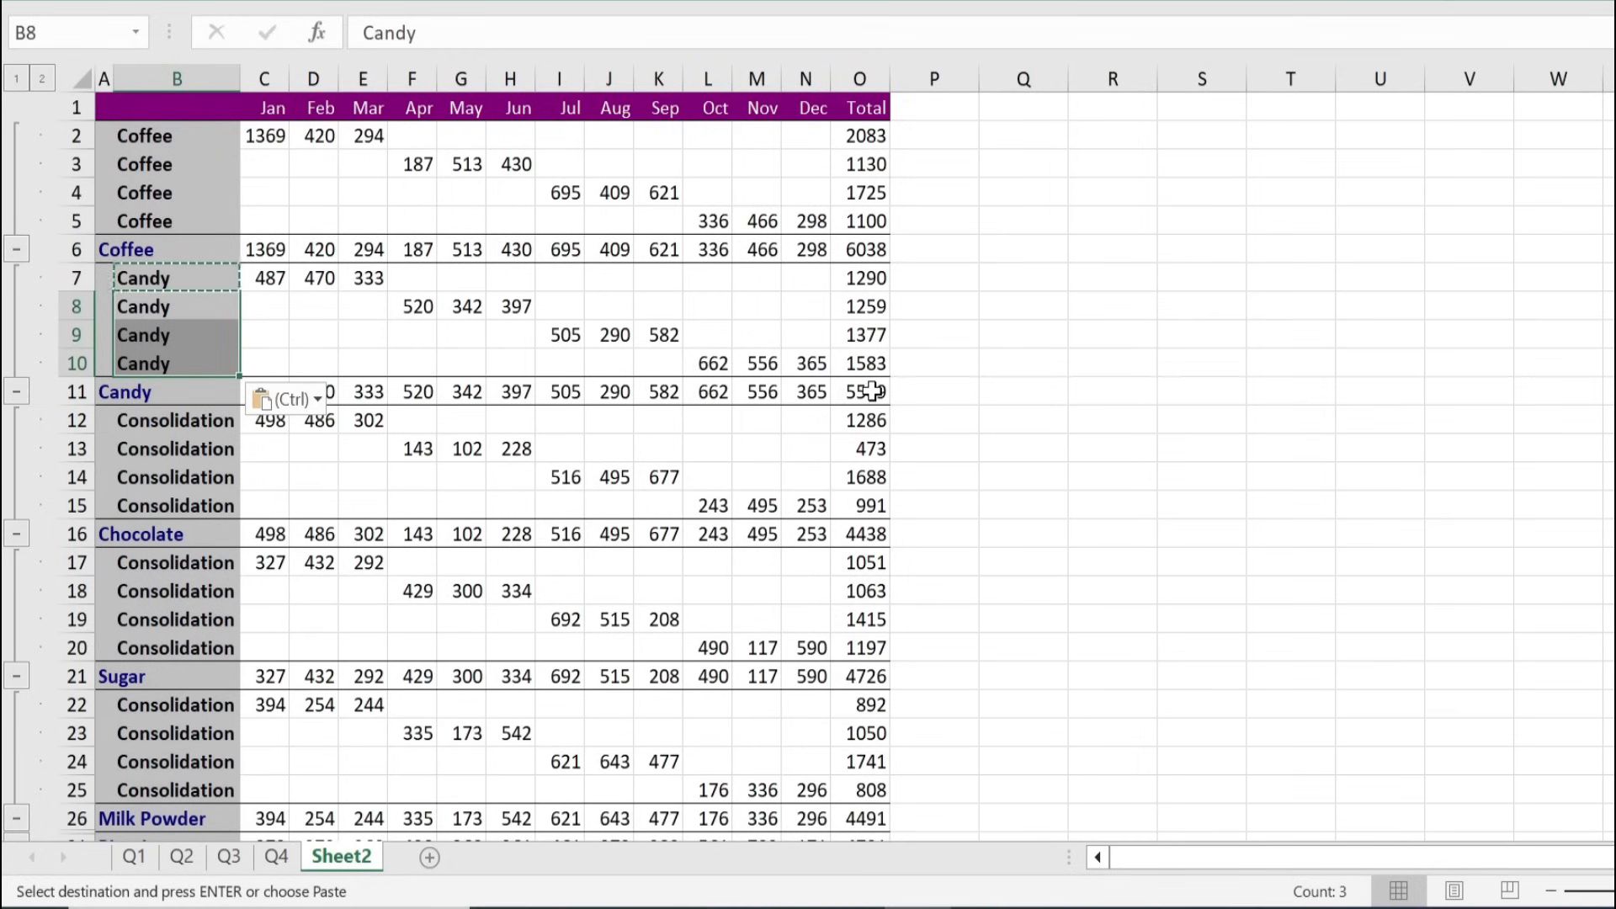
# - Collapse the Milk Powder, Sugar, Chocolate, Candy and Coffee groups back to their summary rows
pyautogui.click(17, 818)
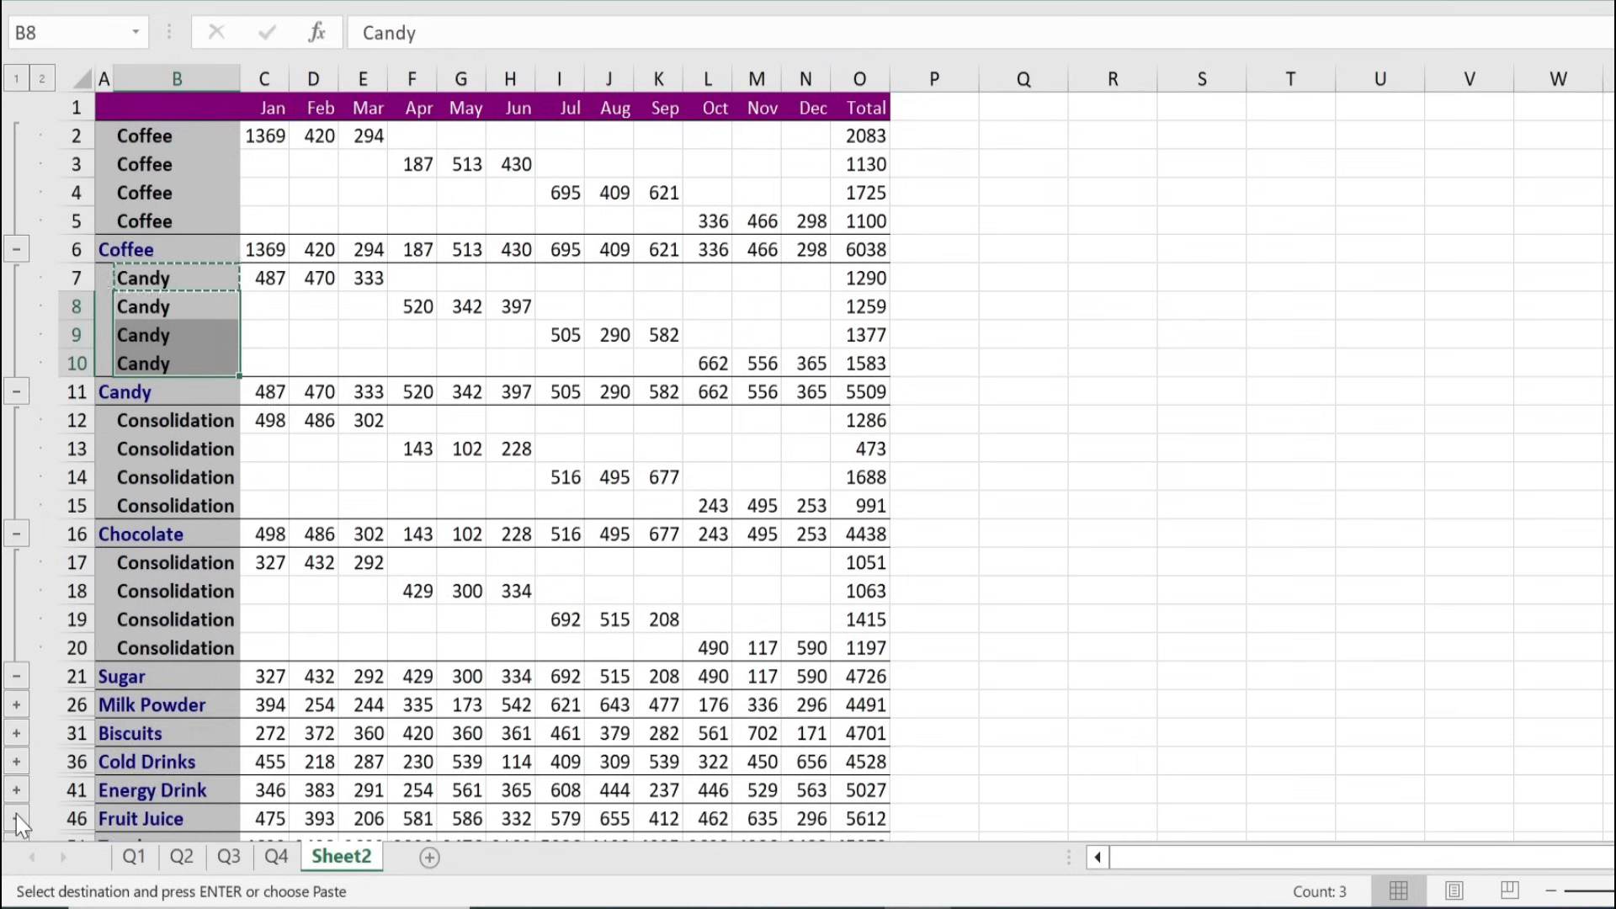
pyautogui.click(14, 678)
pyautogui.click(16, 533)
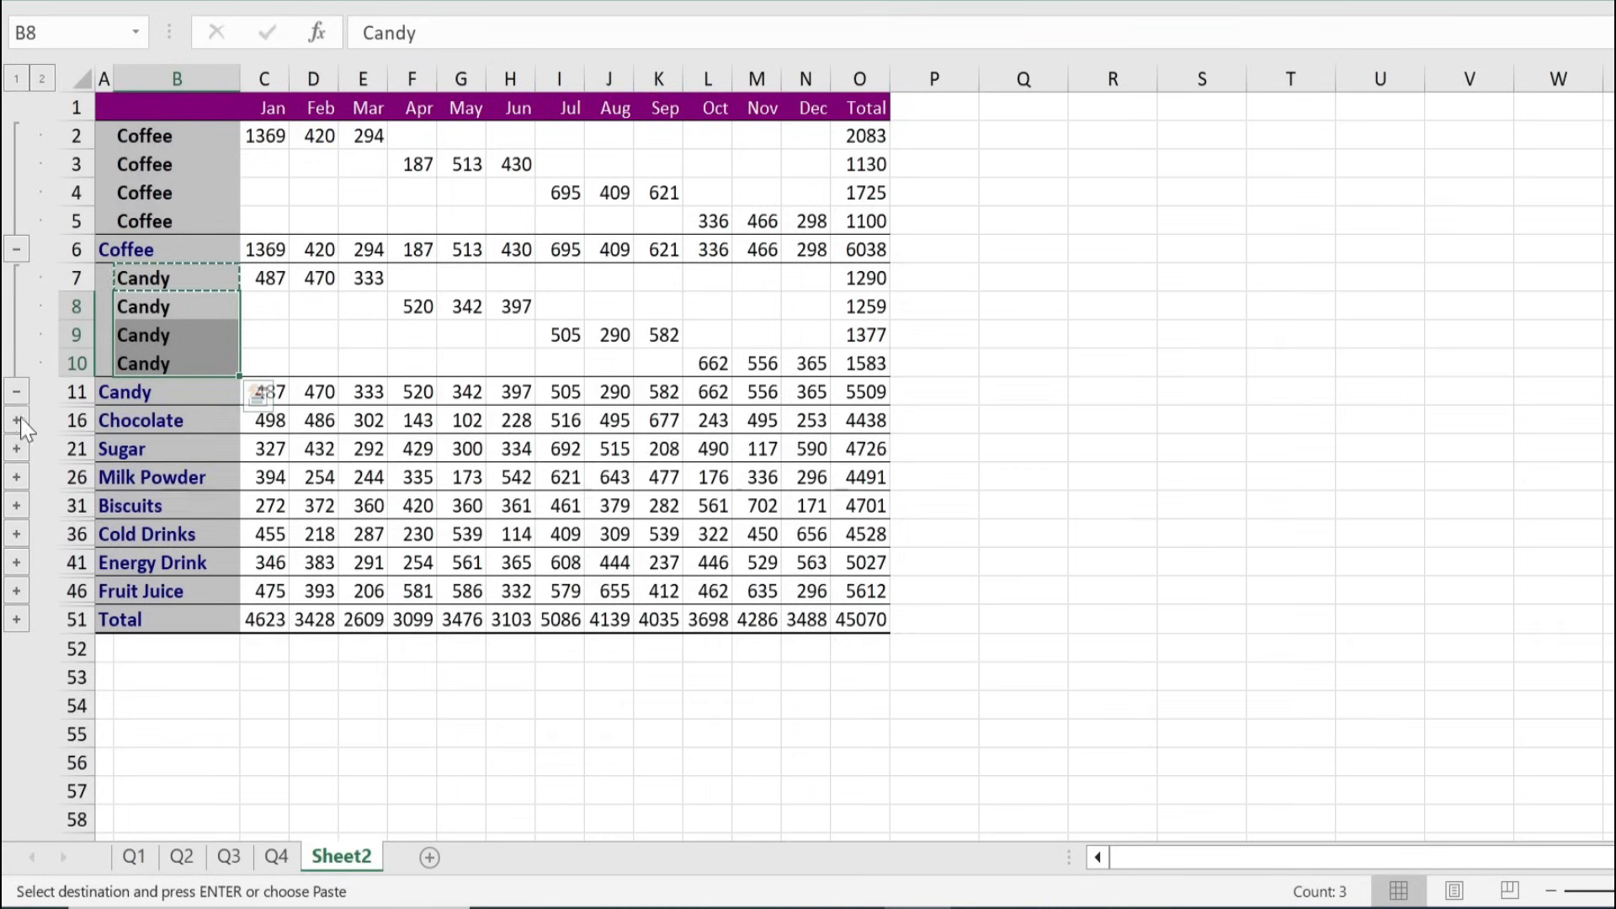
pyautogui.click(16, 391)
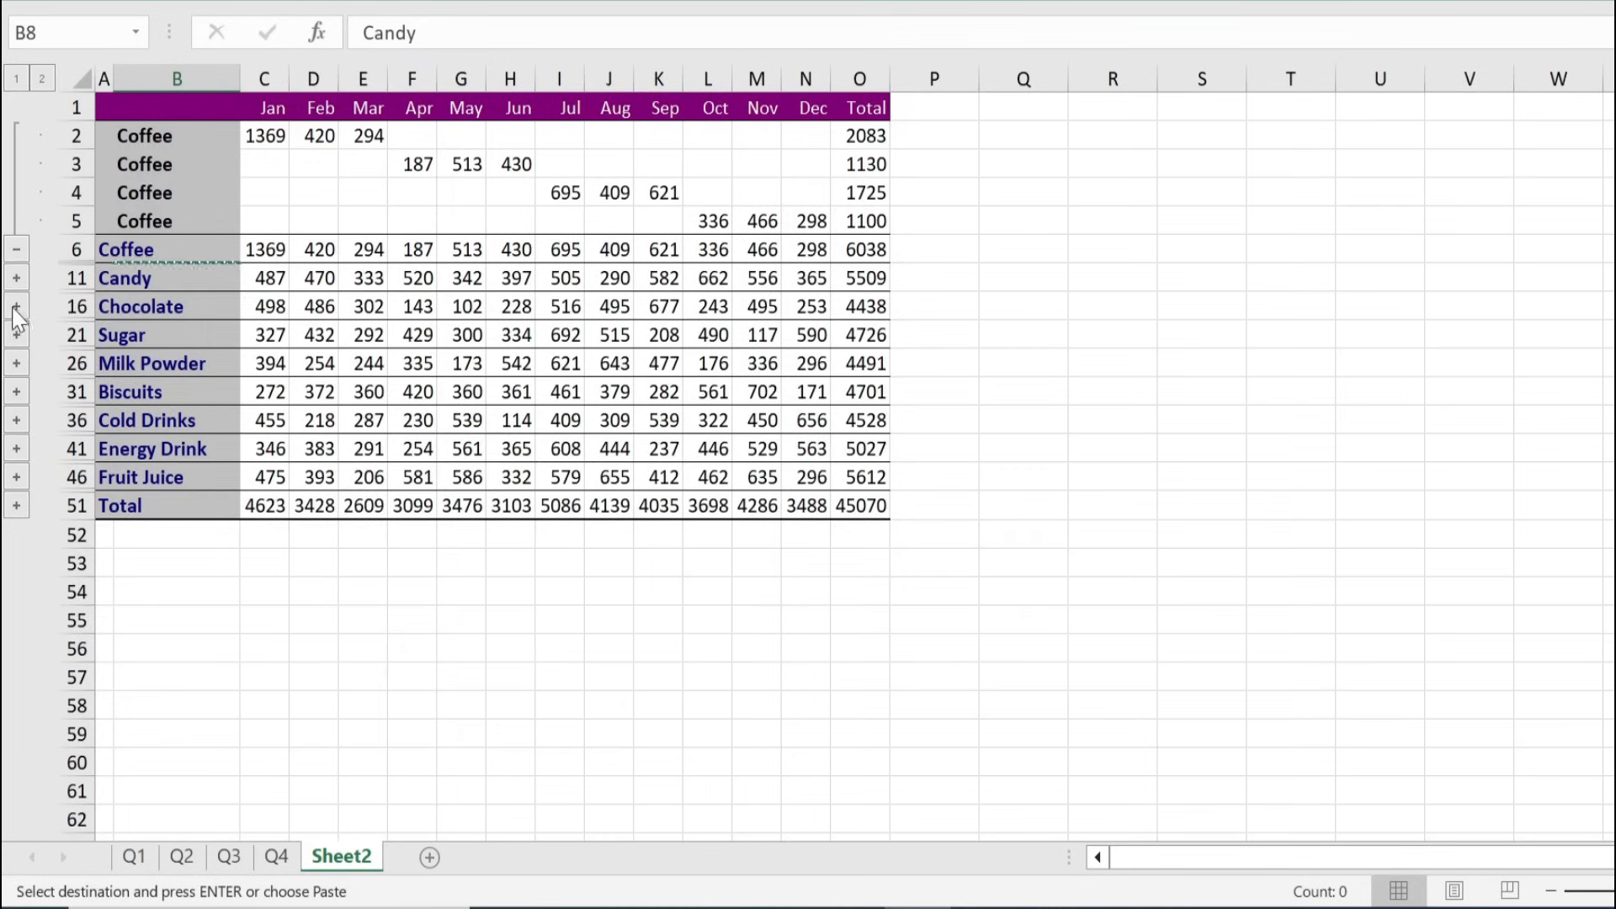
pyautogui.click(16, 249)
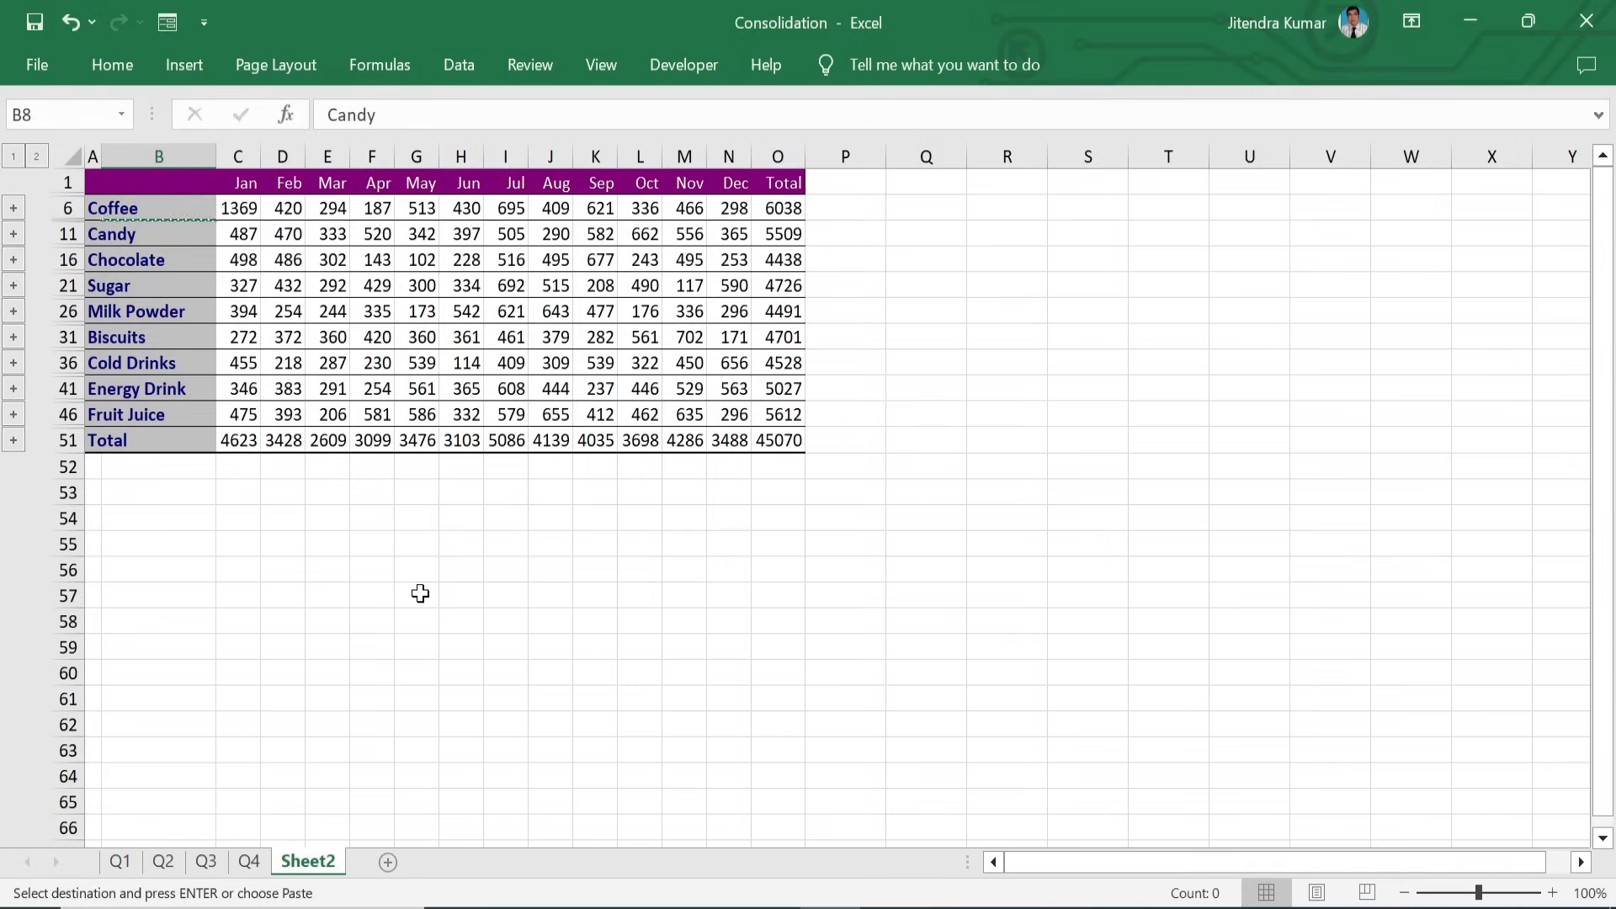